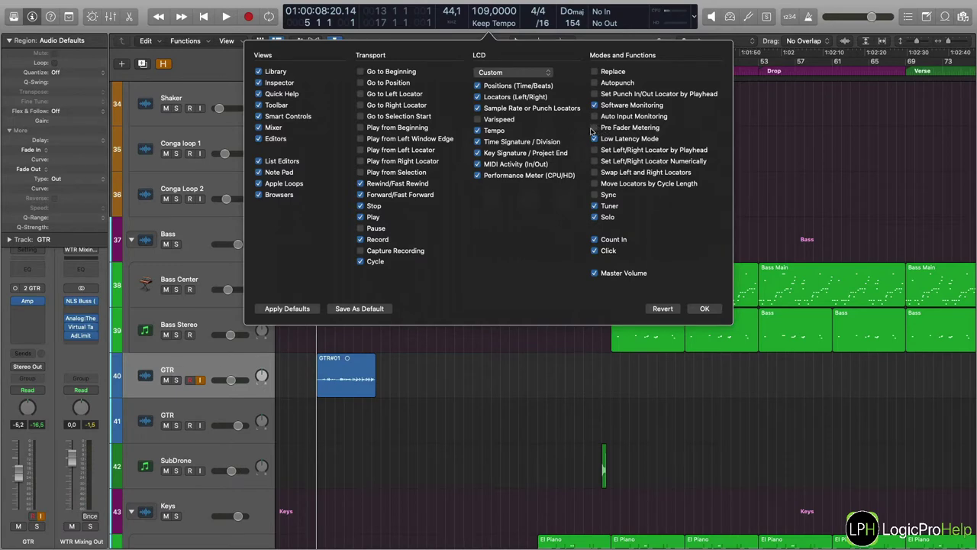
# Confirm the control bar customization that adds Pre Fader Metering, and turn pre-fader metering on.
pyautogui.press('Return')
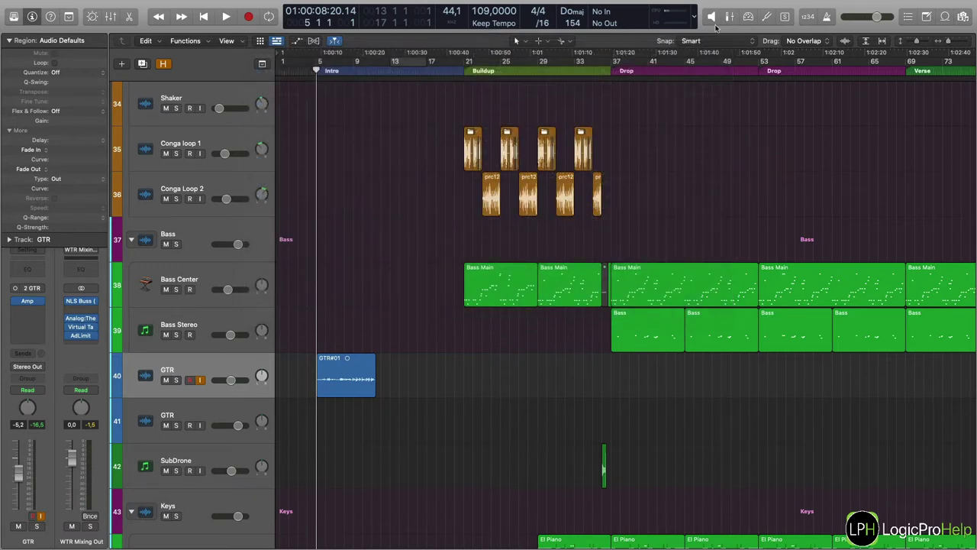
pyautogui.click(730, 18)
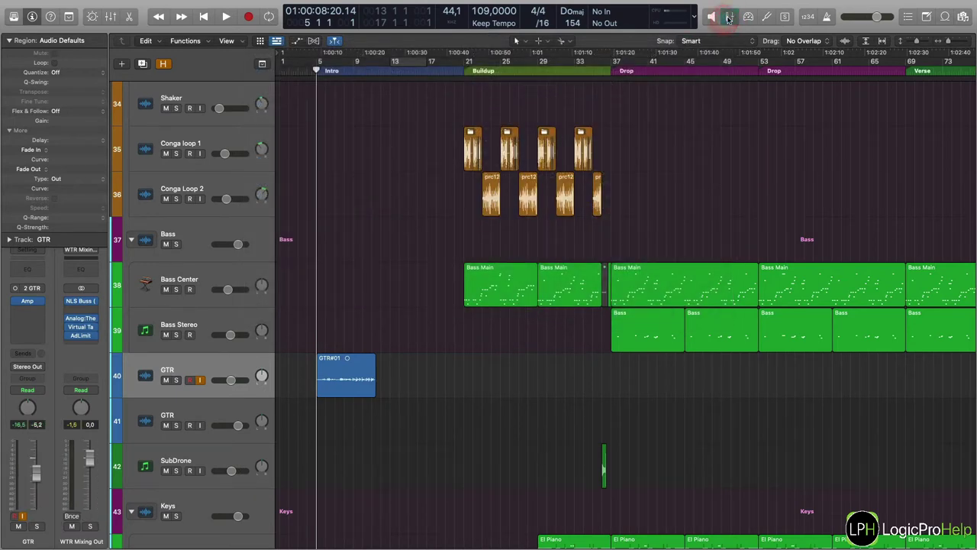
pyautogui.click(730, 17)
# Open the Mixer and bring the Drums group's channel strips into view.
pyautogui.press('x')
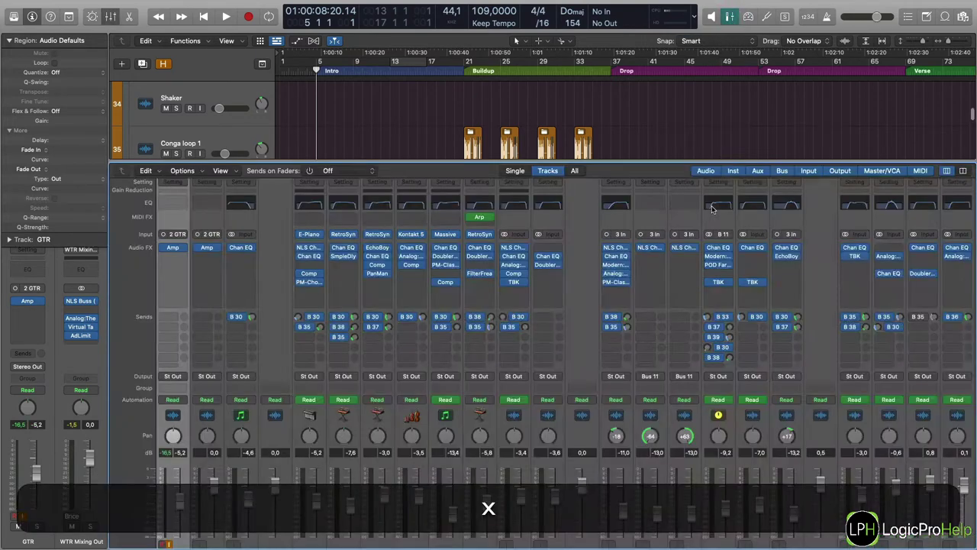
pyautogui.hscroll(-5, 458, 435)
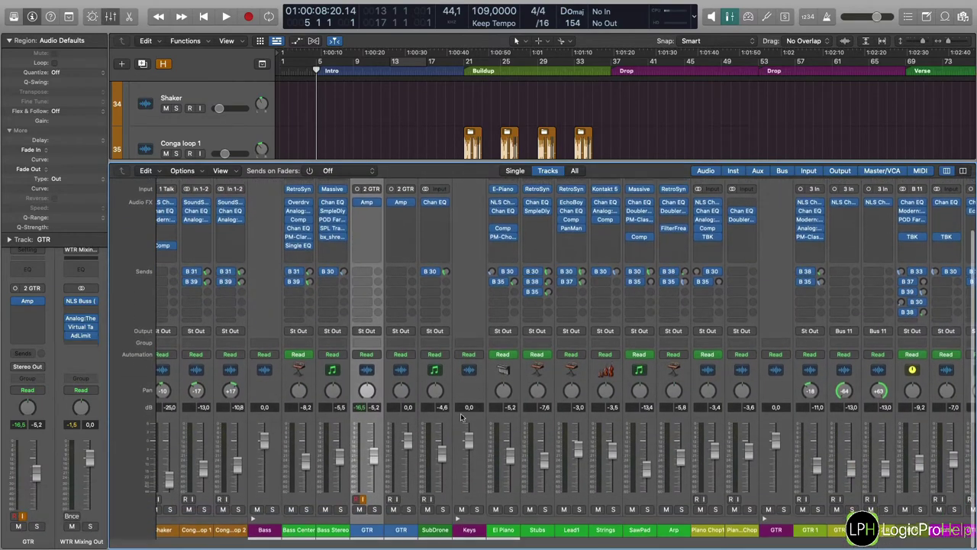
pyautogui.hscroll(-10, 250, 457)
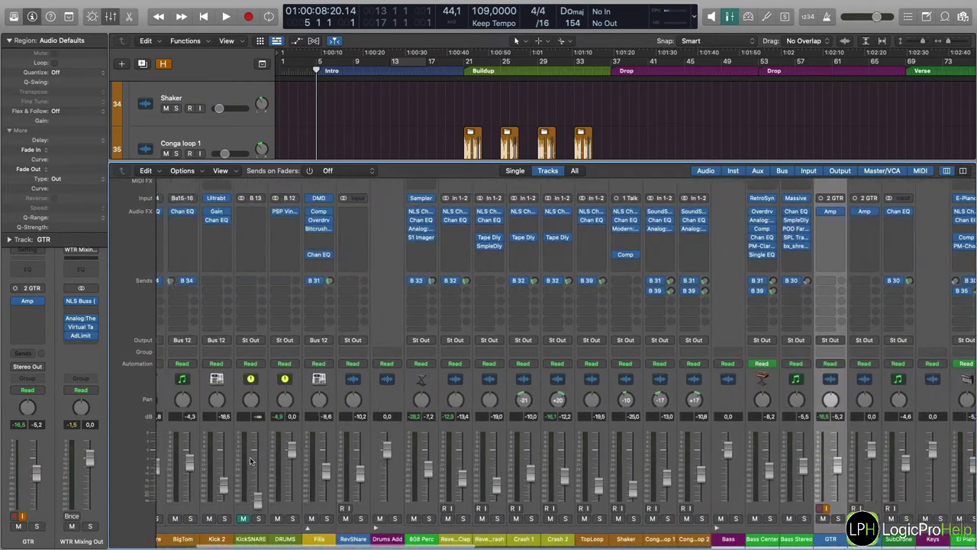
pyautogui.hscroll(-2, 250, 460)
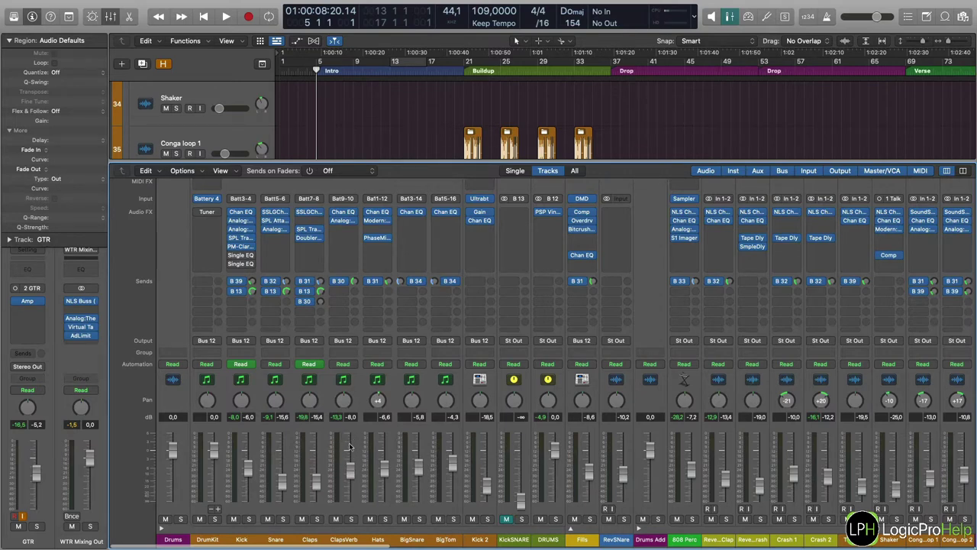
# Switch pre-fader metering off and back on to compare the drum channels' meters and peak level displays.
pyautogui.hscroll(1, 346, 444)
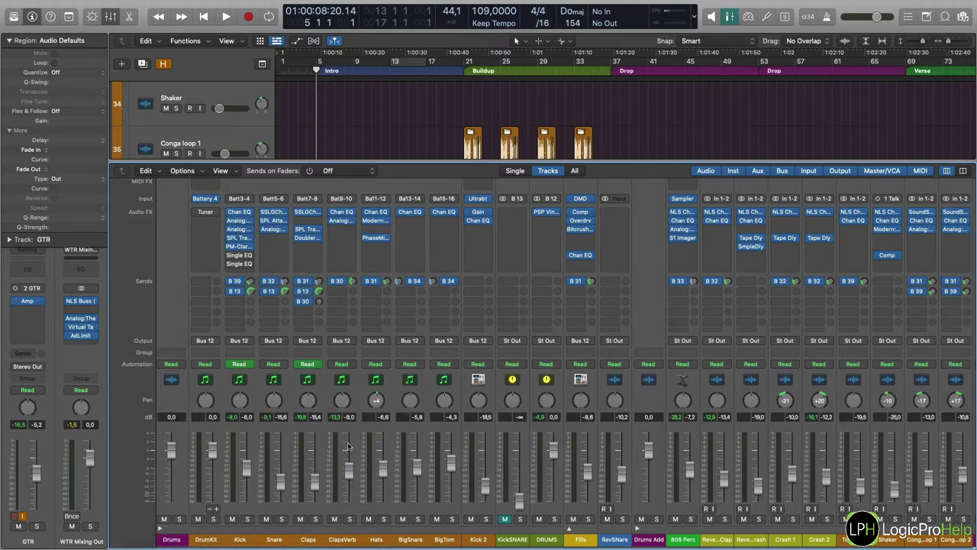
pyautogui.click(731, 17)
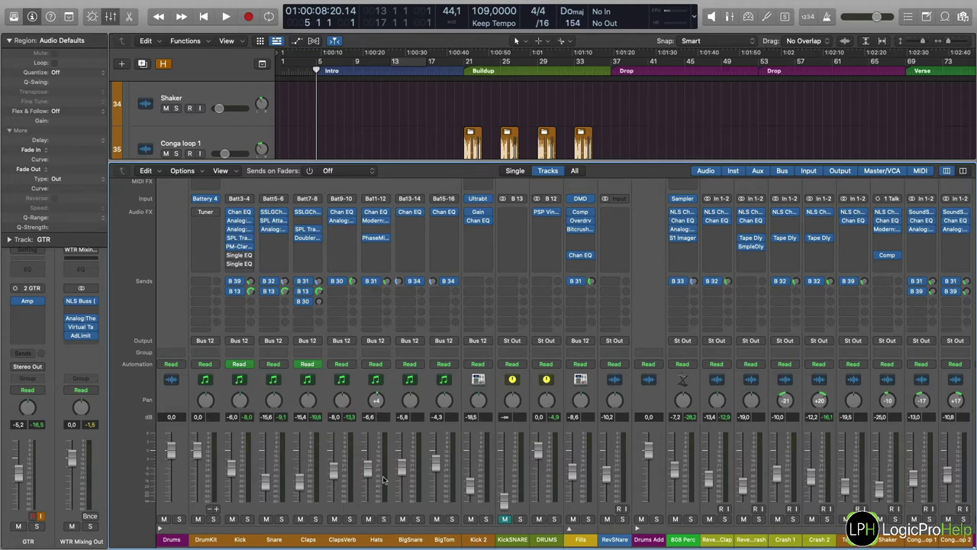
pyautogui.click(729, 17)
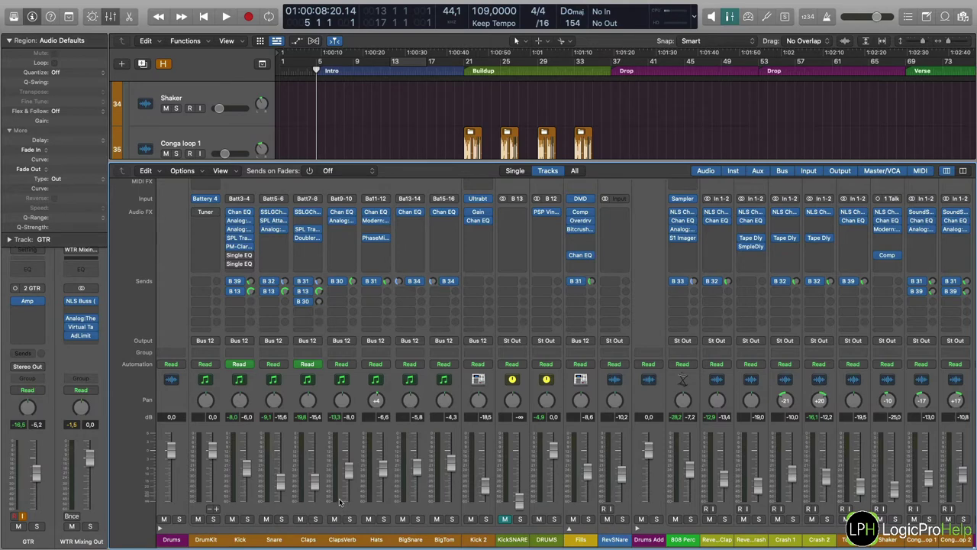
# Set the cycle range over the first Drop, bars 37 to 53, and play it briefly with pre-fader metering on.
pyautogui.scroll(-2, 450, 94)
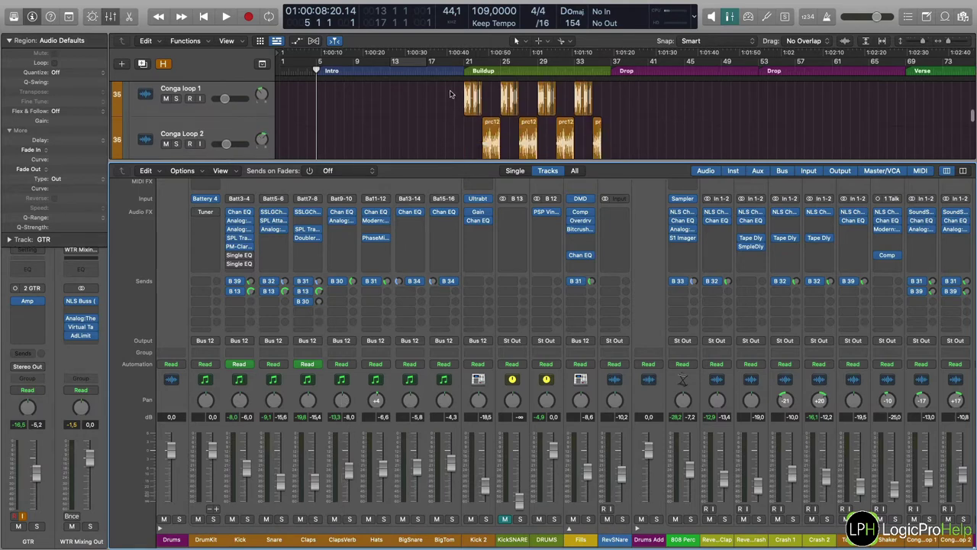
pyautogui.moveTo(616, 63); pyautogui.dragTo(764, 62)
pyautogui.press('space')
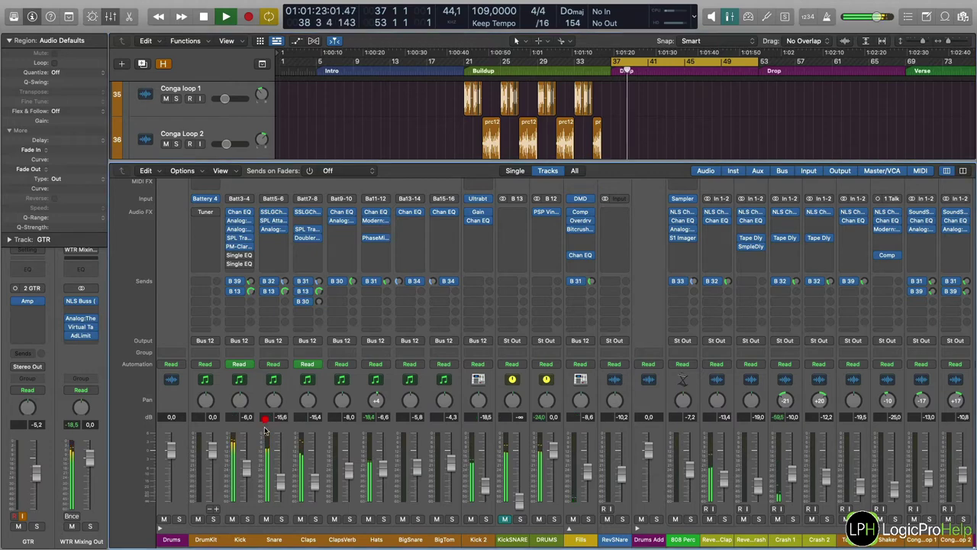
pyautogui.press('space')
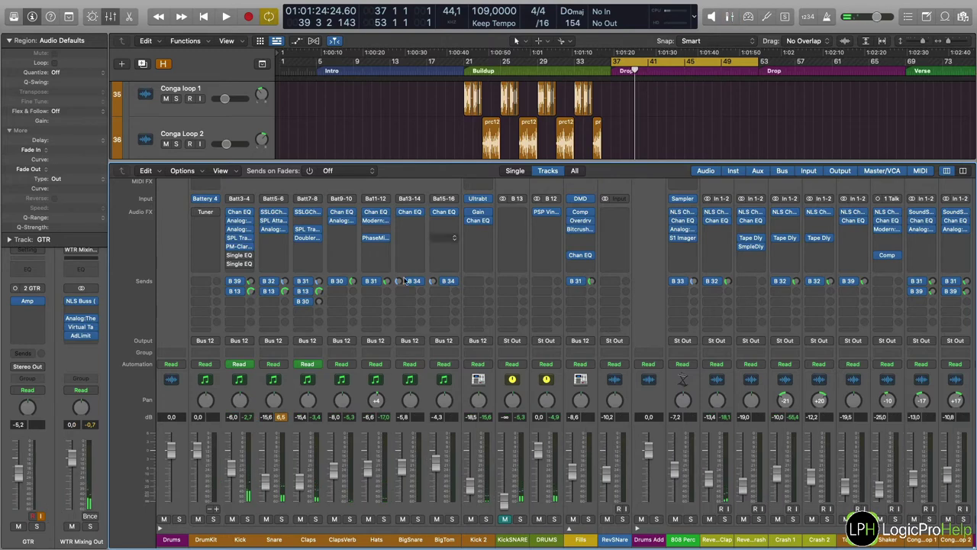
# Play the cycled Drop section with pre-fader metering off and again with it on, comparing the Snare channel's peak levels.
pyautogui.press('space')
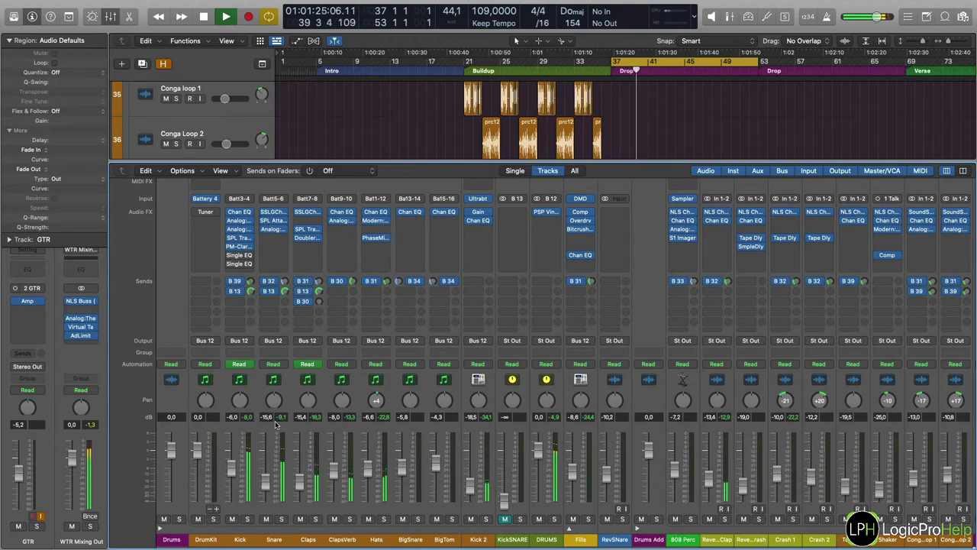
pyautogui.press('space')
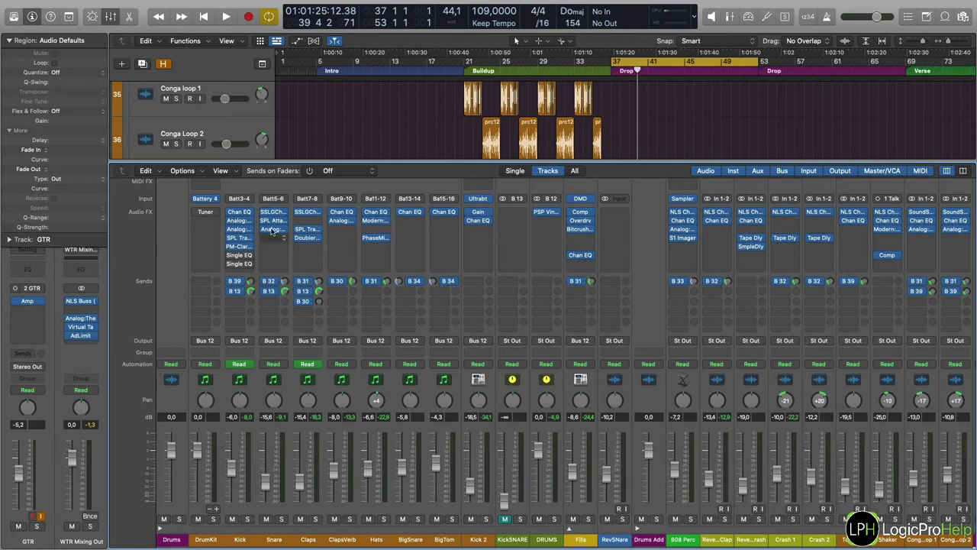
pyautogui.click(729, 17)
pyautogui.press('space')
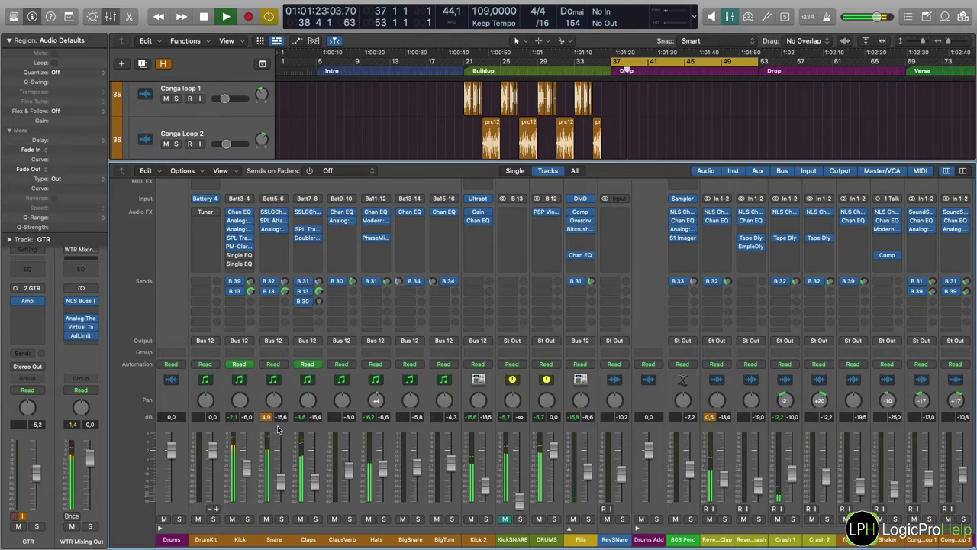
pyautogui.press('space')
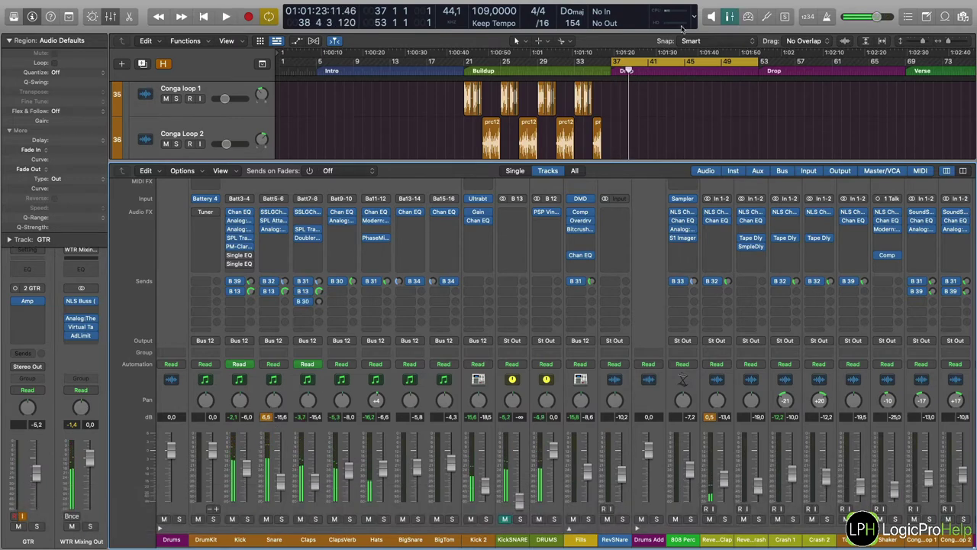
# Inspect the SSLGChannel and SPL Attacker plug-ins on the Snare channel and close the plug-in window.
pyautogui.click(272, 213)
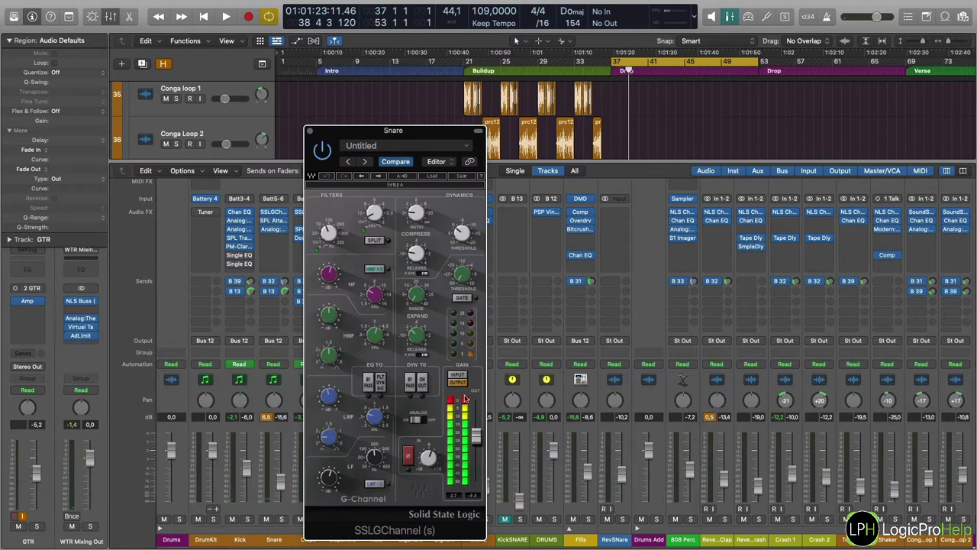
pyautogui.click(274, 219)
pyautogui.click(275, 220)
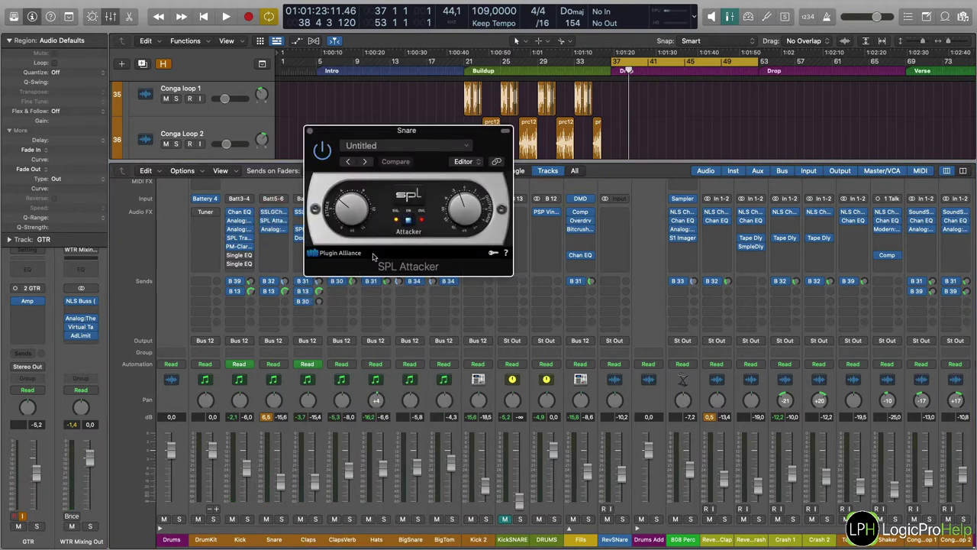
pyautogui.click(310, 132)
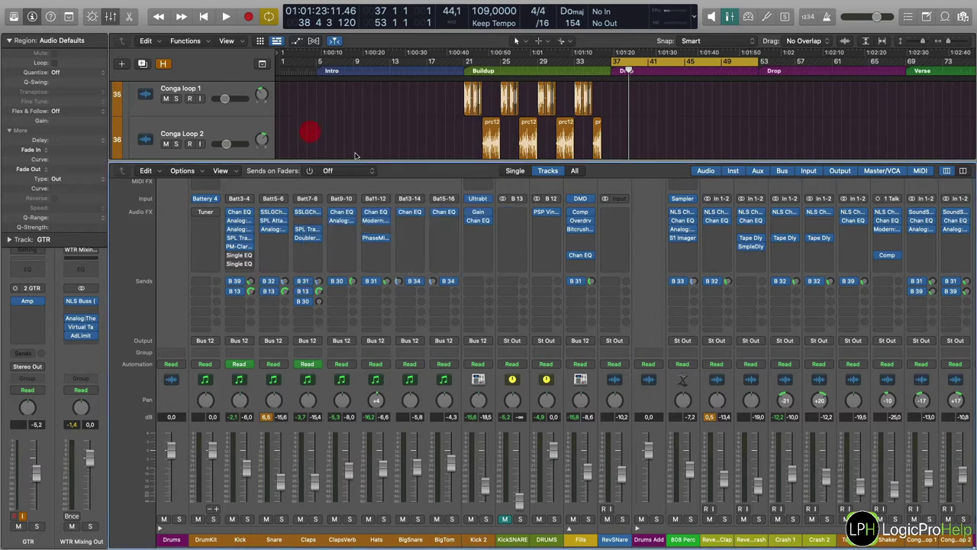
# Select the Snare channel strip and clear the peak level readings of all mixer channels.
pyautogui.click(273, 539)
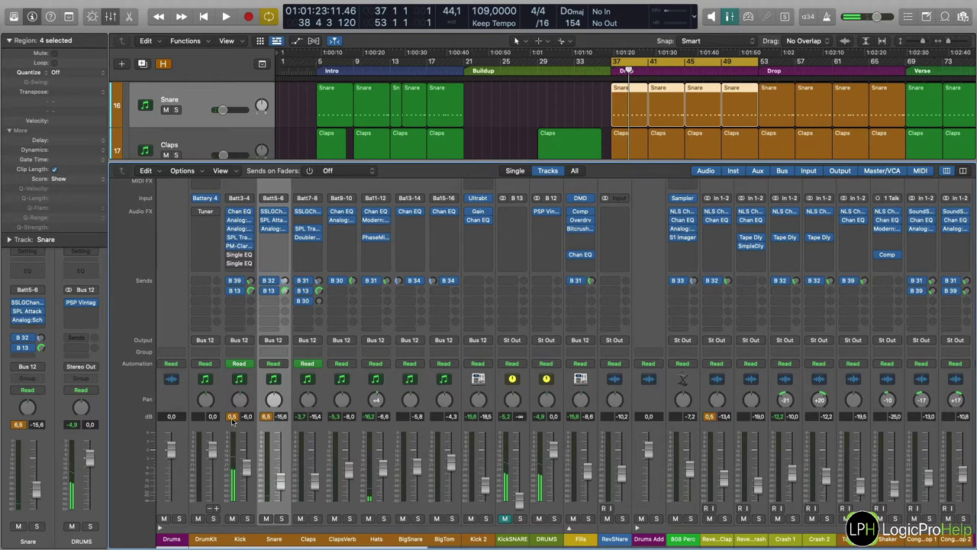
pyautogui.click(233, 416)
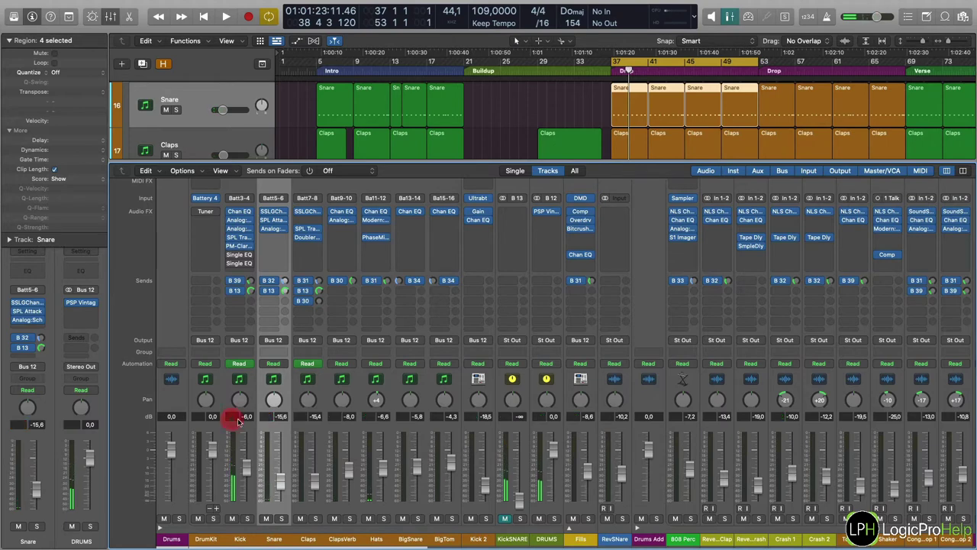
pyautogui.click(587, 113)
pyautogui.press('super+z')
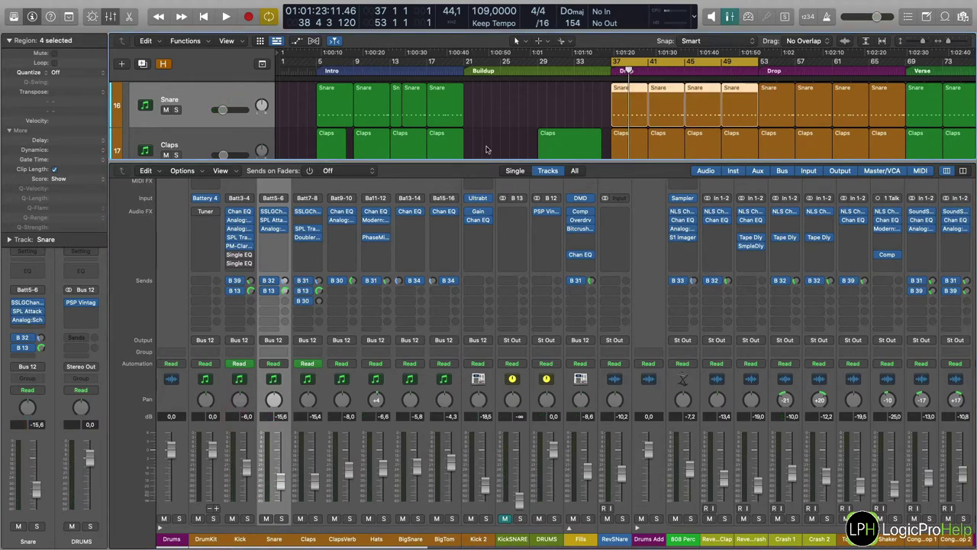
pyautogui.scroll(3, 649, 126)
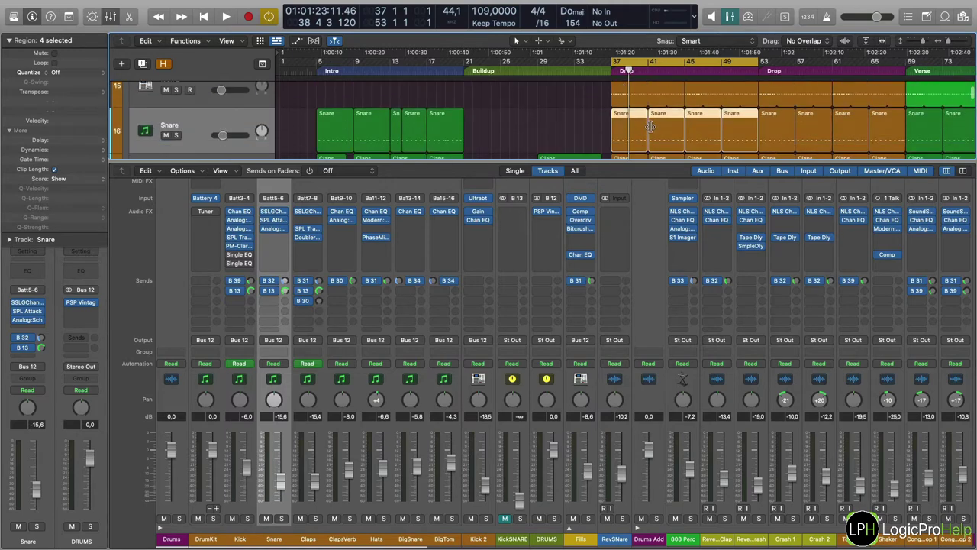
# Reset the clip indicators on the Snare channel's SSLGChannel output meter and close the plug-in.
pyautogui.click(274, 212)
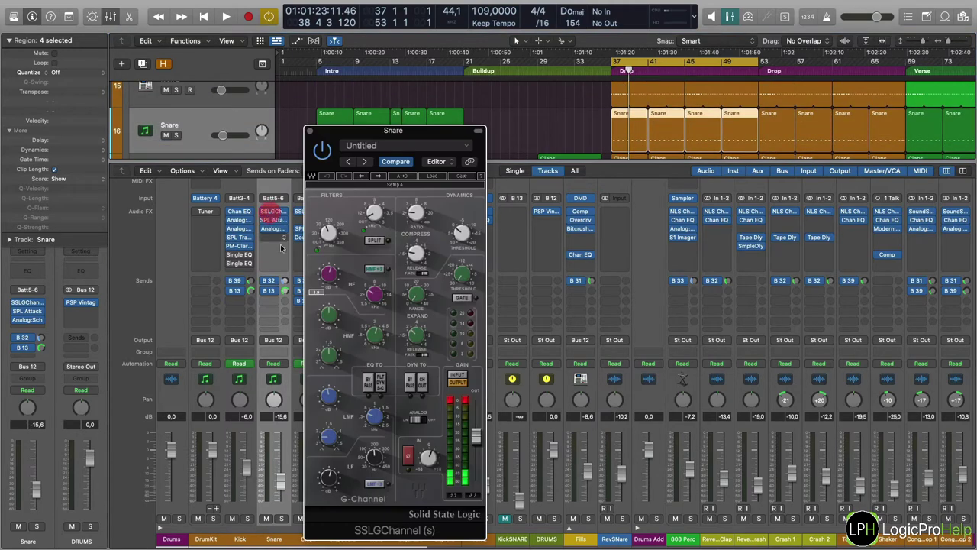
pyautogui.click(466, 405)
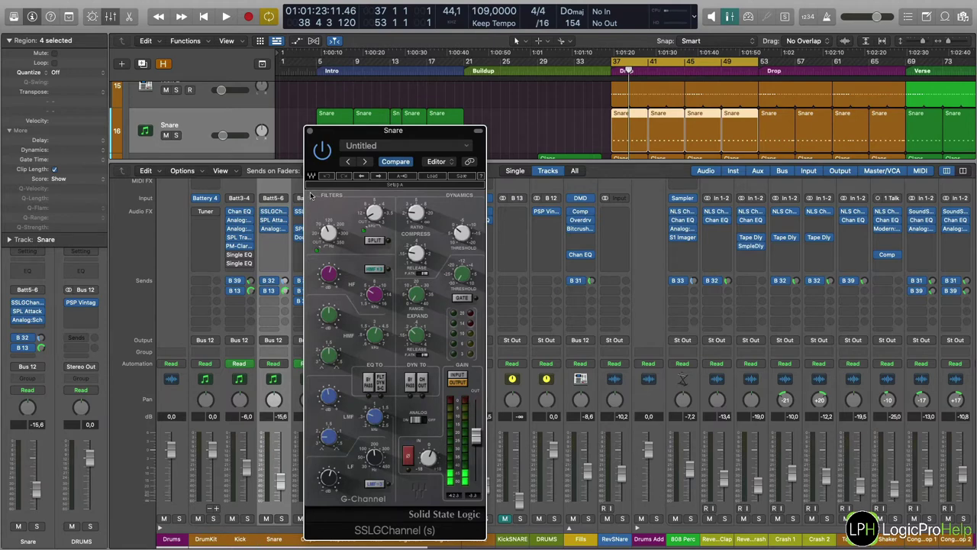
pyautogui.click(310, 131)
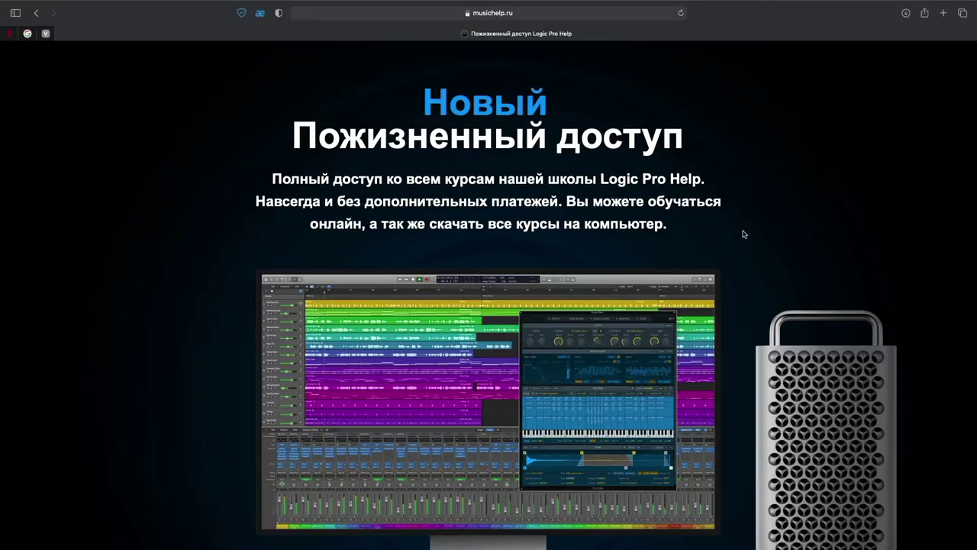
# In the browser, read through the Logic Pro Help lifetime-access offer and open the Logic Pro X video courses page.
pyautogui.scroll(-5, 744, 235)
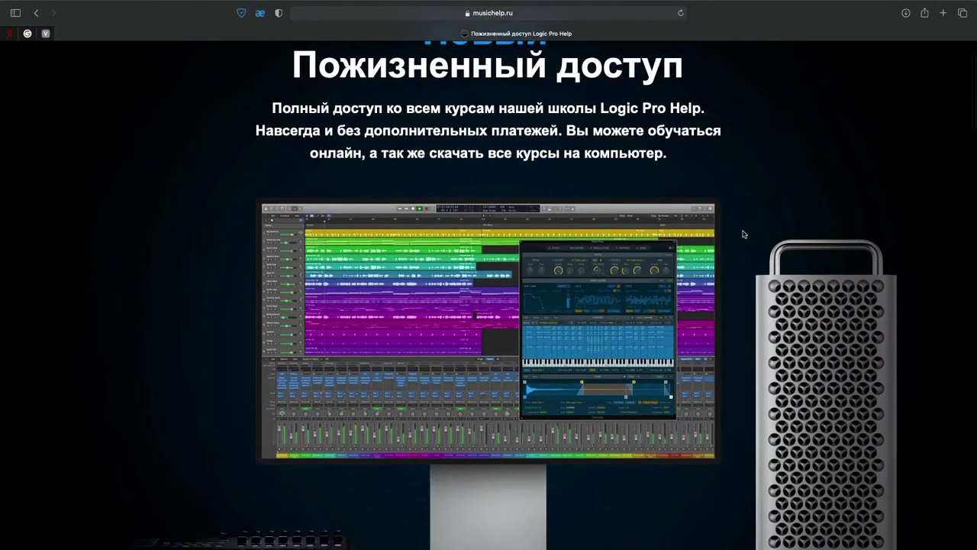
pyautogui.scroll(-8, 745, 235)
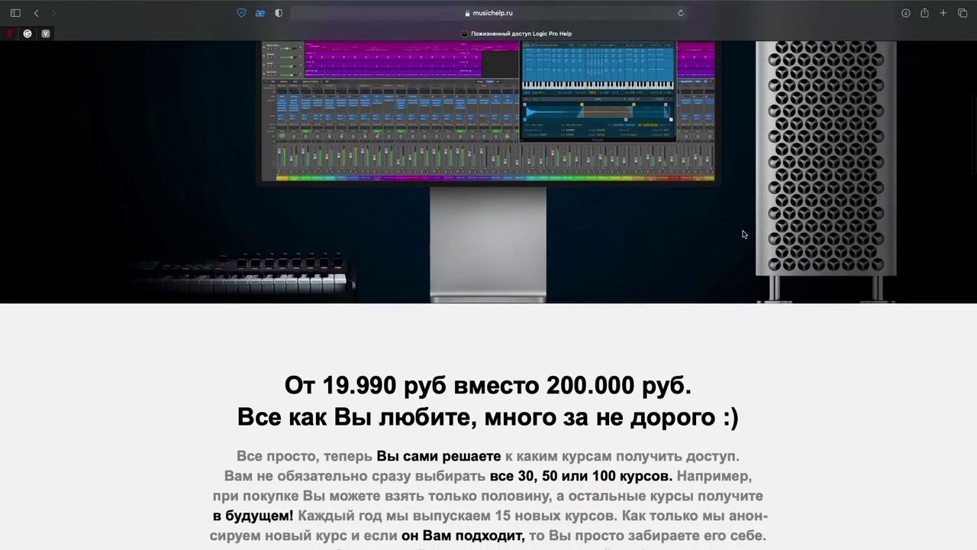
pyautogui.scroll(-6, 745, 235)
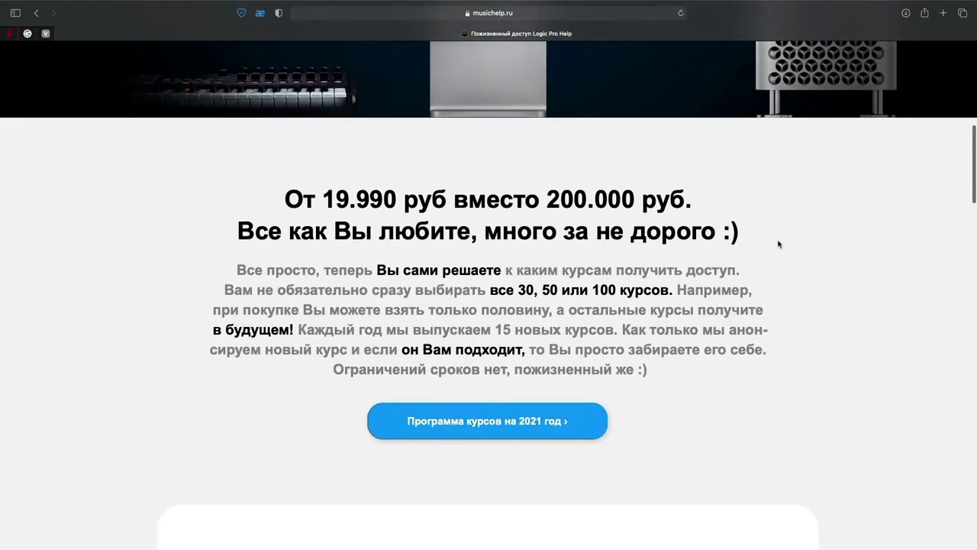
pyautogui.scroll(-6, 778, 244)
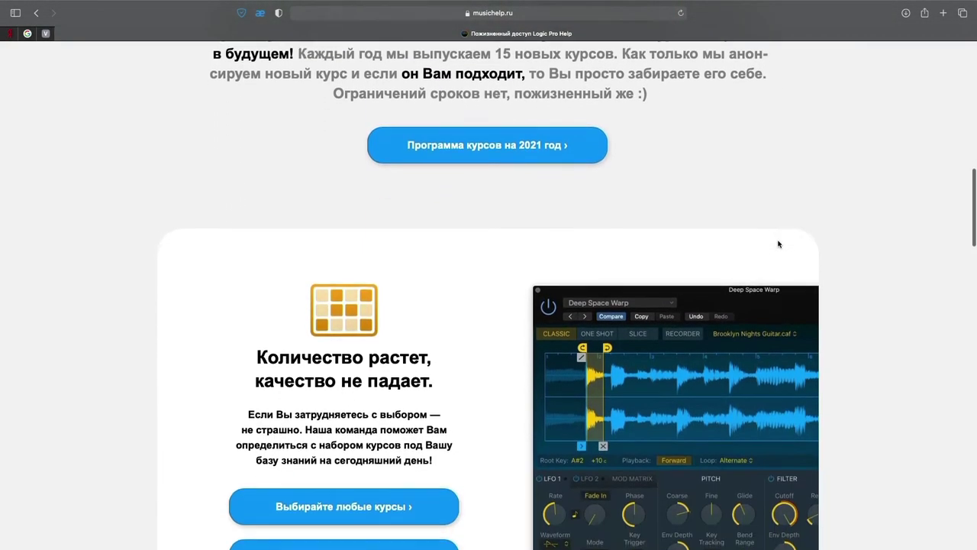
pyautogui.scroll(-4, 799, 245)
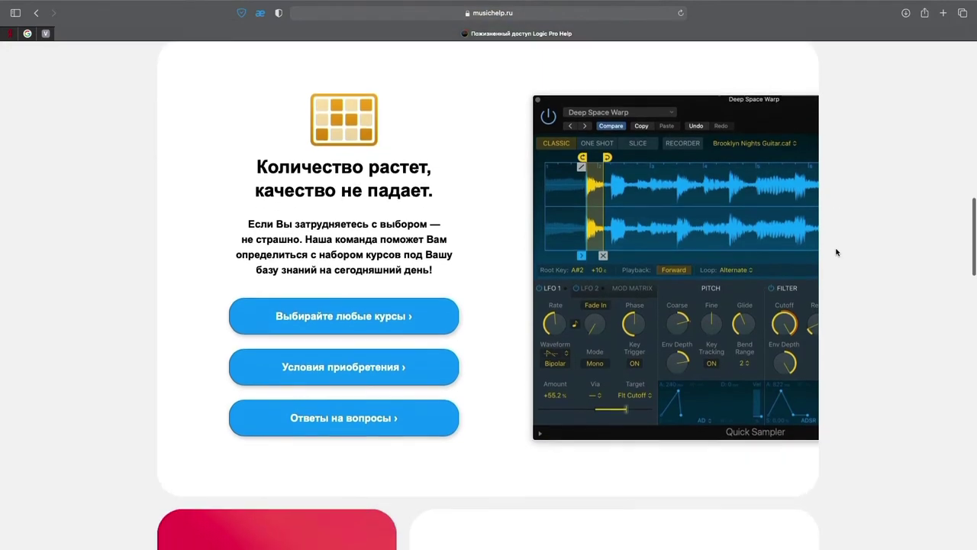
pyautogui.scroll(-2, 836, 252)
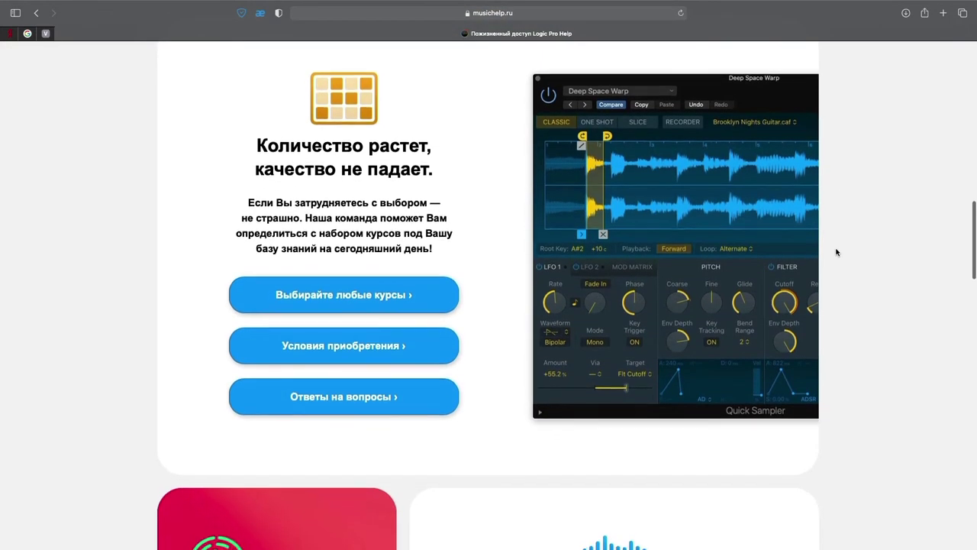
pyautogui.scroll(-6, 837, 251)
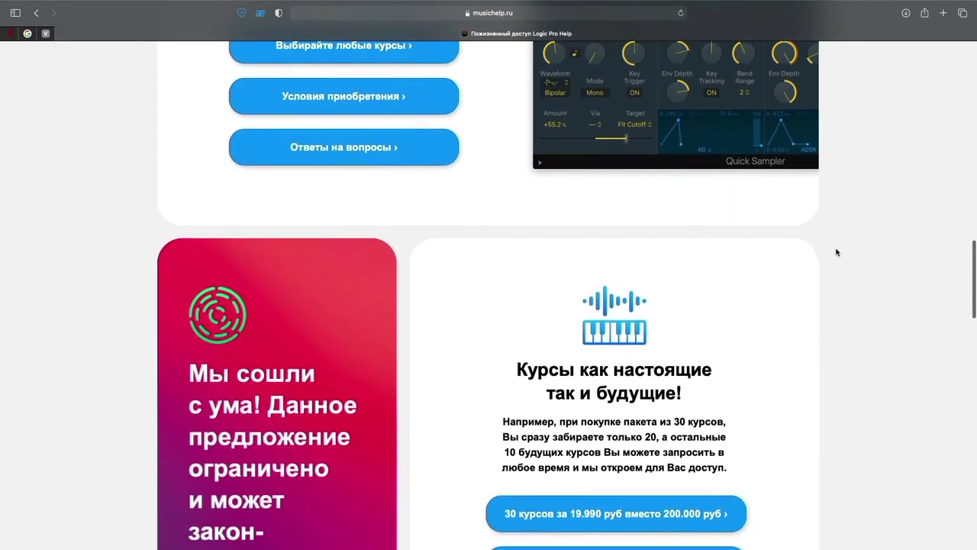
pyautogui.scroll(-4, 836, 252)
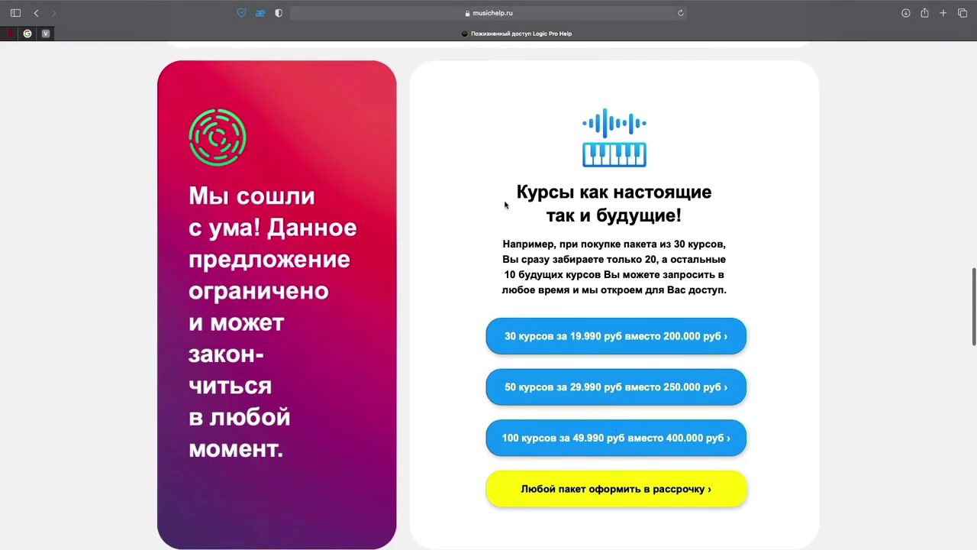
pyautogui.scroll(-6, 505, 204)
pyautogui.click(749, 292)
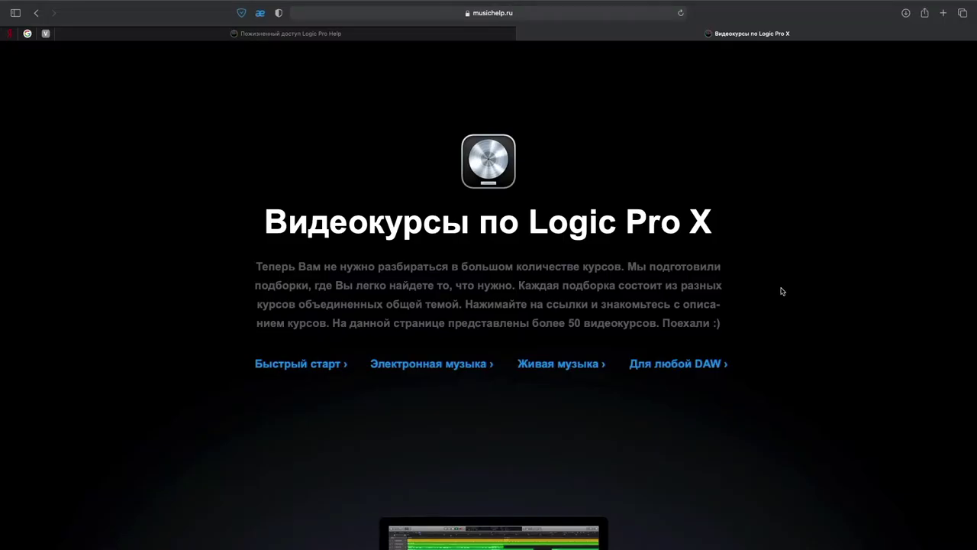
# Read through the Logic Pro X video course collections by genre and DAW, and close that page.
pyautogui.scroll(-15, 782, 291)
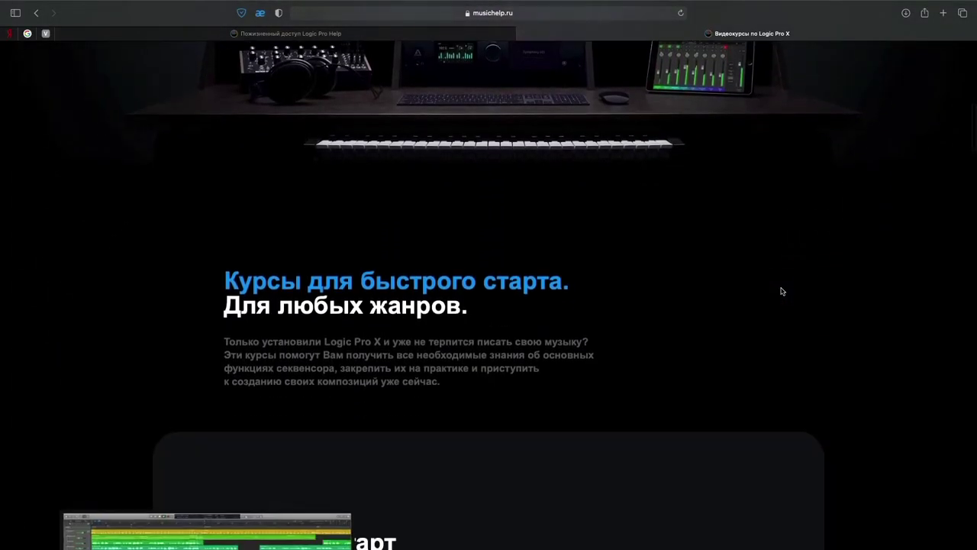
pyautogui.scroll(-12, 782, 291)
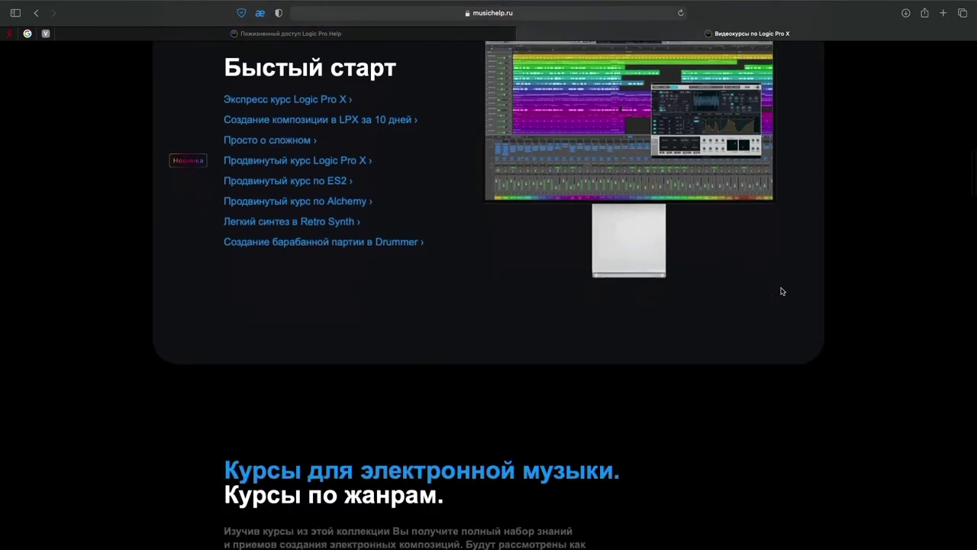
pyautogui.scroll(-12, 782, 291)
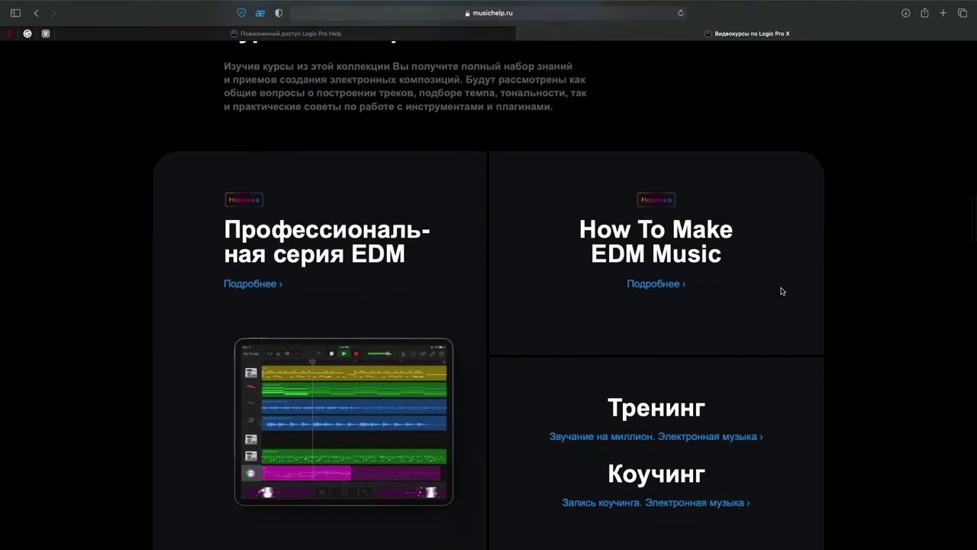
pyautogui.scroll(-12, 782, 291)
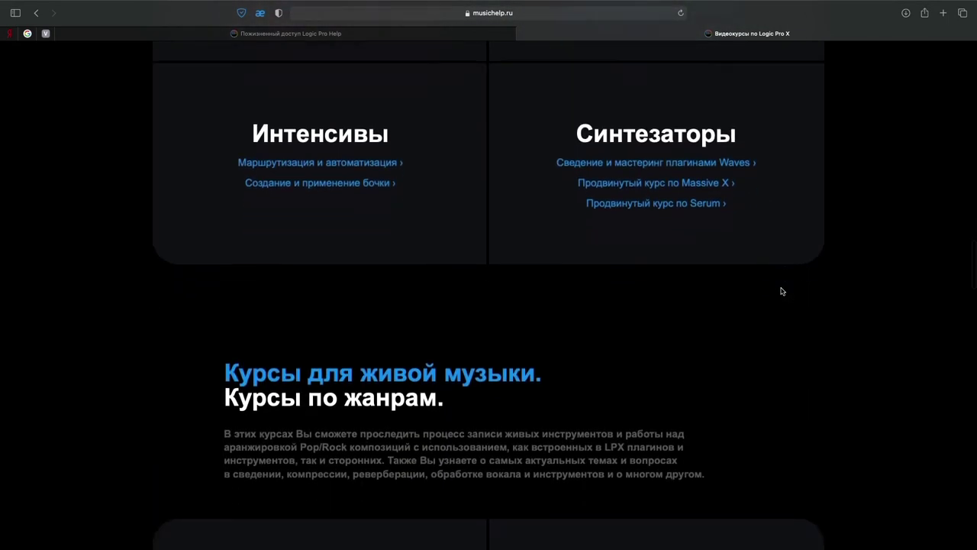
pyautogui.scroll(-10, 781, 291)
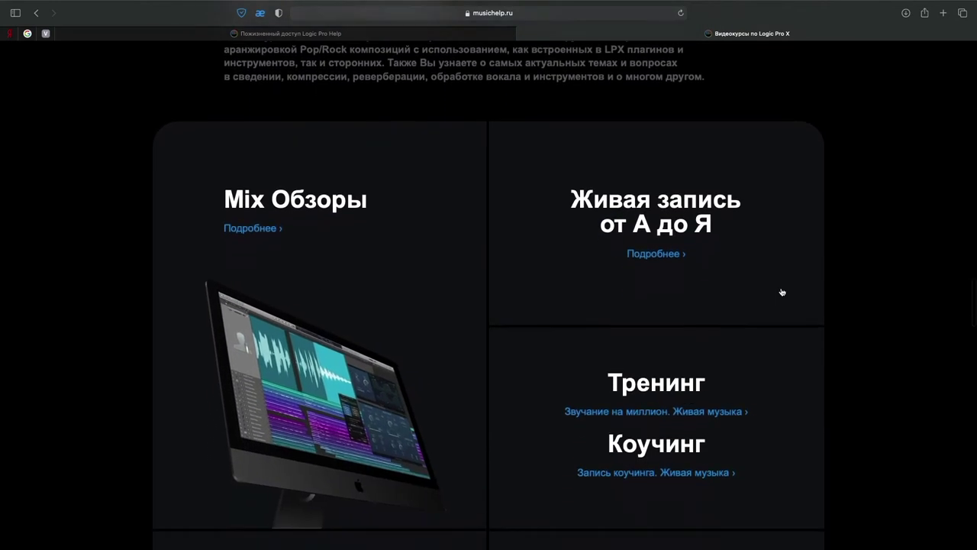
pyautogui.scroll(-14, 781, 291)
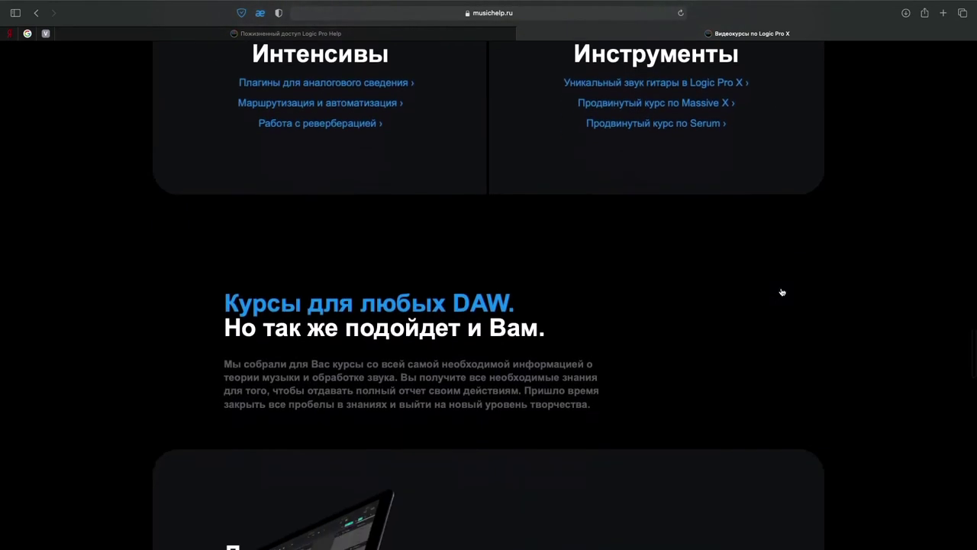
pyautogui.scroll(-12, 782, 292)
pyautogui.press('super+w')
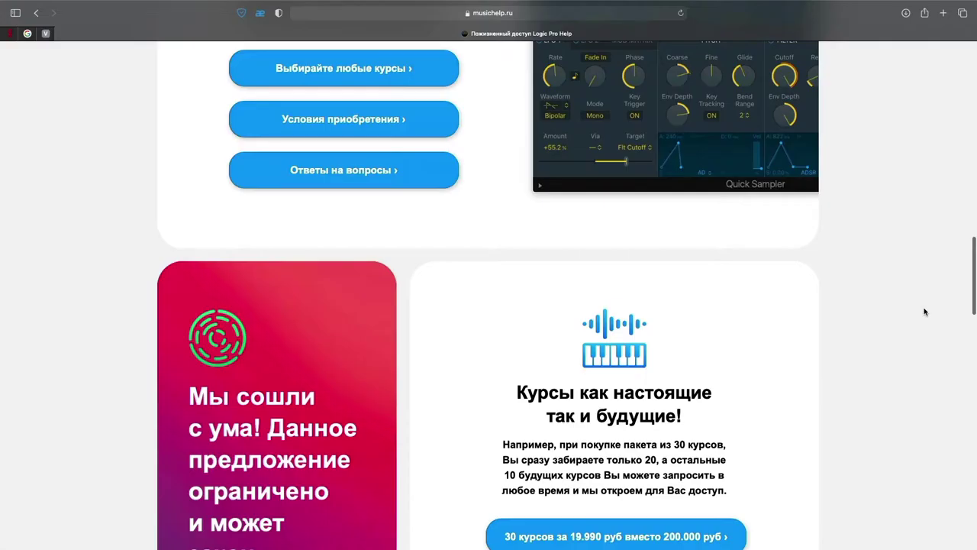
# On the lifetime-access page, review the course package section, read the purchase terms and close them.
pyautogui.scroll(7, 924, 312)
pyautogui.scroll(1, 801, 310)
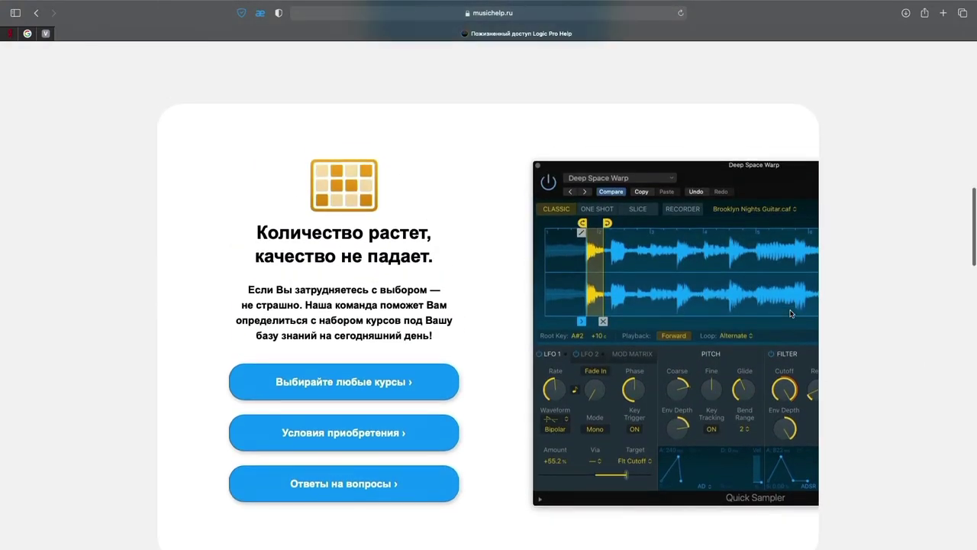
pyautogui.scroll(-11, 650, 313)
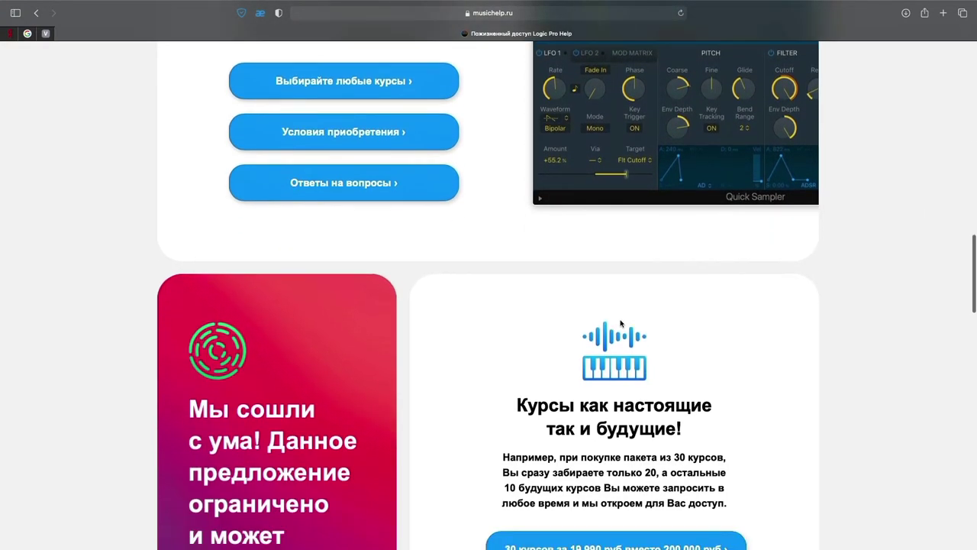
pyautogui.scroll(-2, 619, 321)
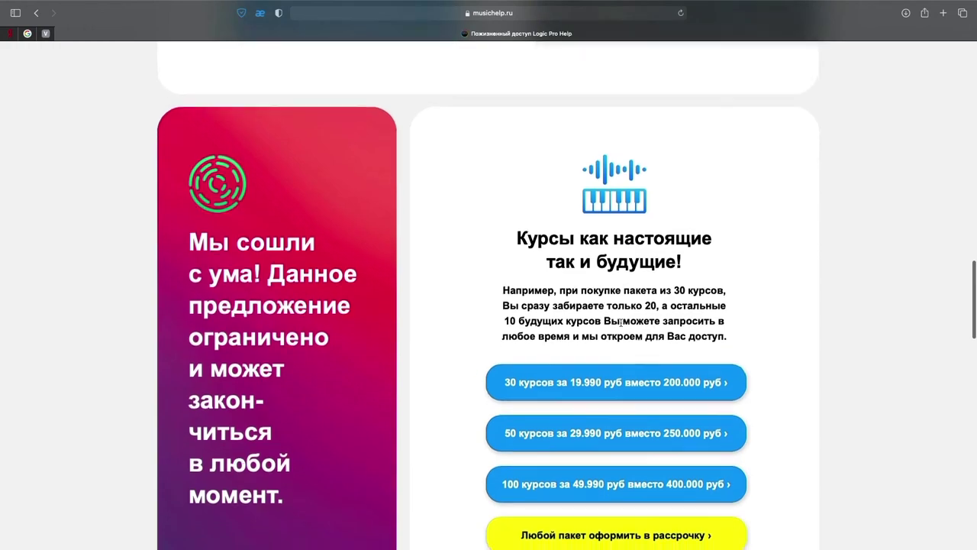
pyautogui.scroll(11, 618, 324)
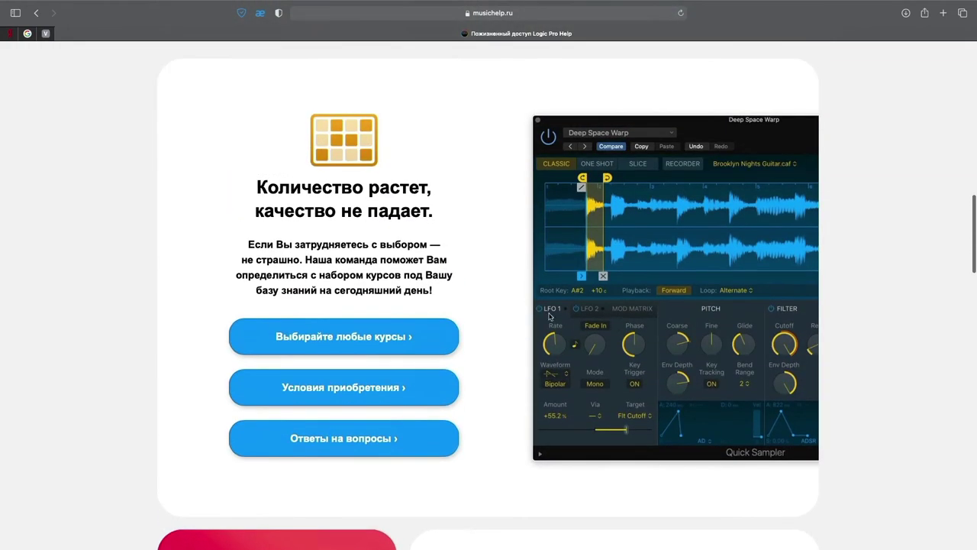
pyautogui.click(342, 395)
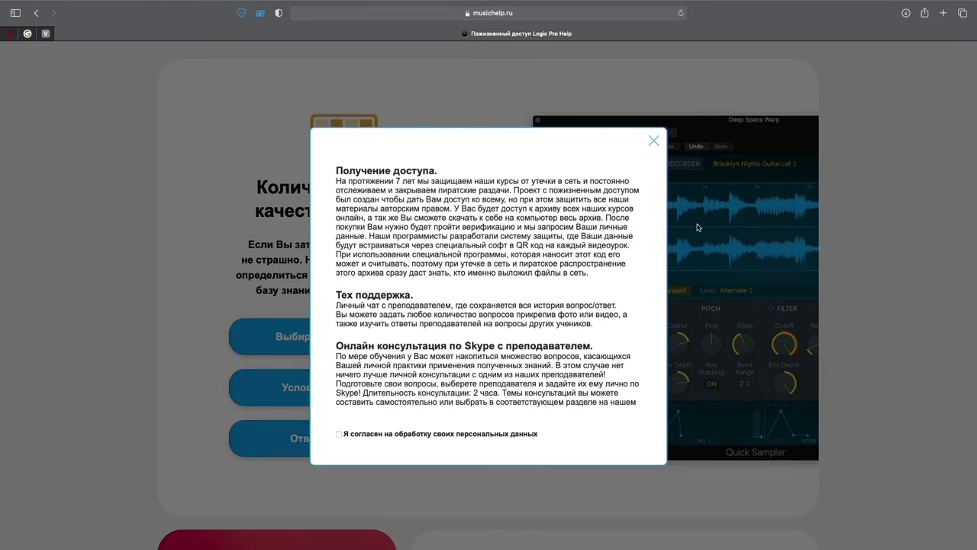
pyautogui.click(654, 142)
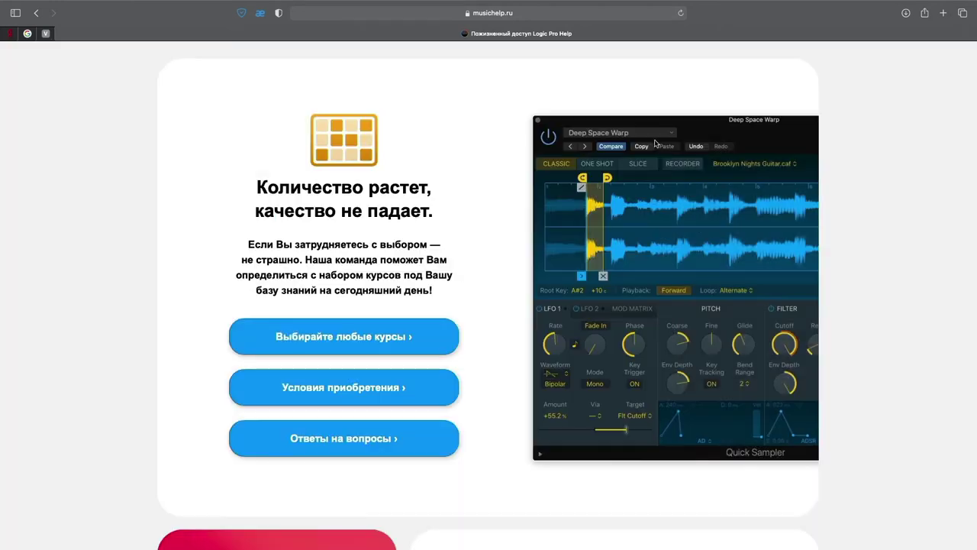
# Read the course package prices, the included privileges and the commercial software sections down to the page footer.
pyautogui.scroll(-6, 514, 214)
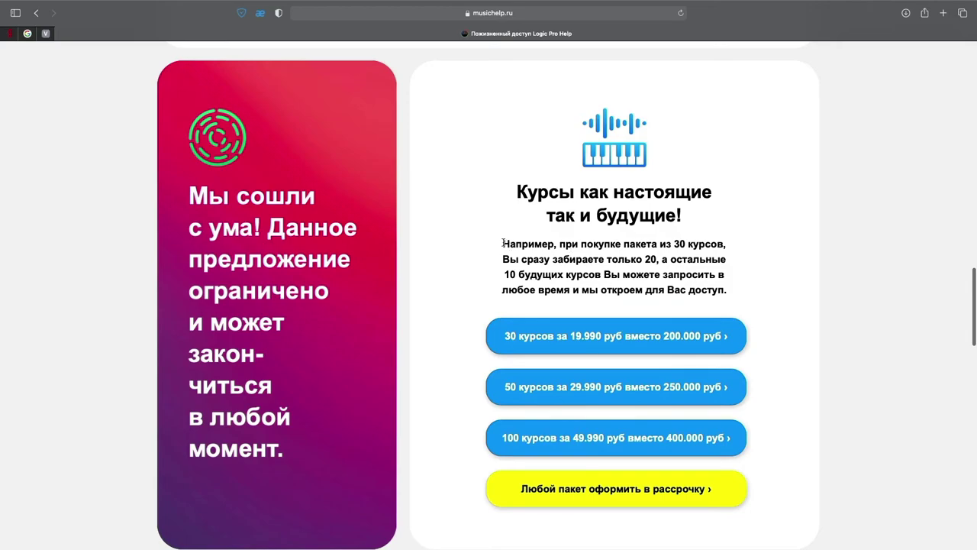
pyautogui.scroll(-7, 925, 310)
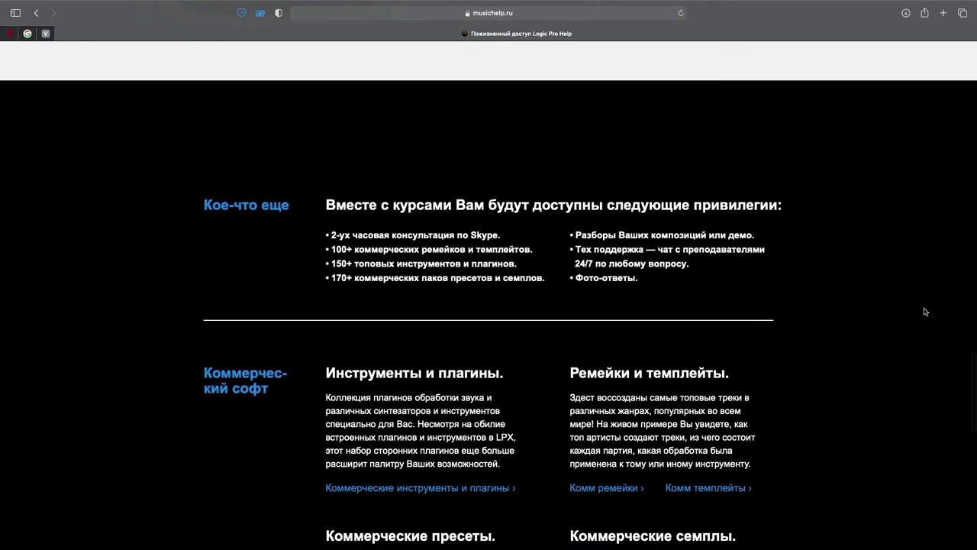
pyautogui.scroll(-3, 925, 310)
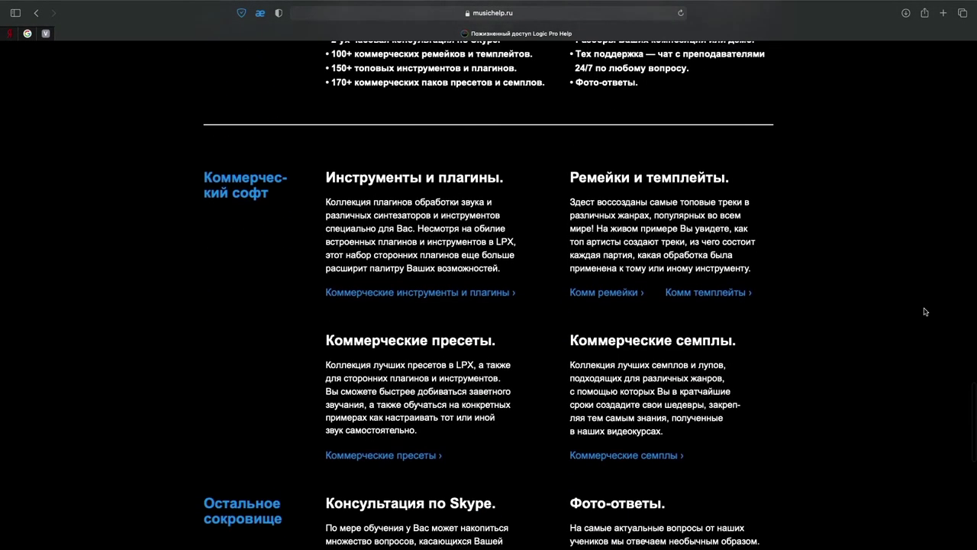
pyautogui.scroll(-3, 924, 311)
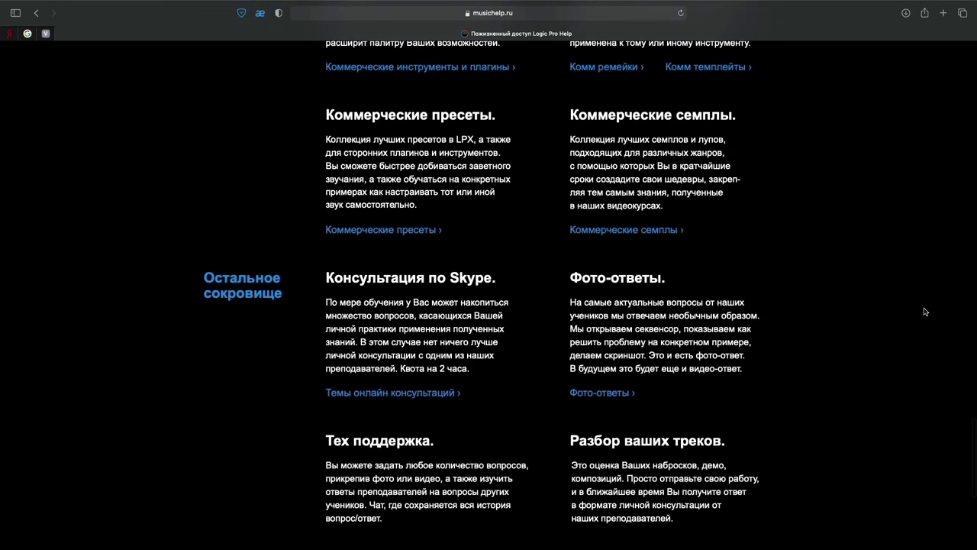
pyautogui.scroll(-3, 925, 312)
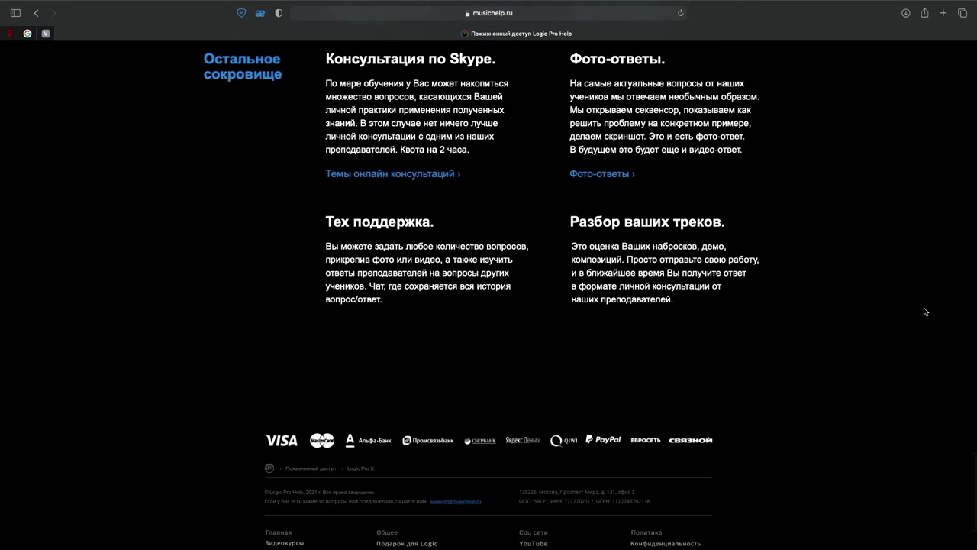
pyautogui.scroll(-2, 925, 312)
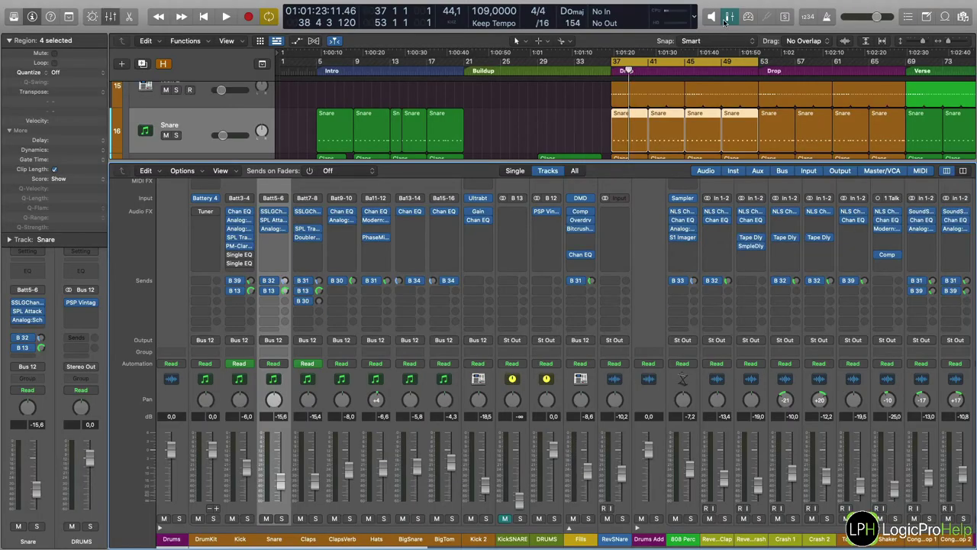
# Switch to Logic Pro and toggle pre-fader metering off, on and off again to compare the mixer's fader and meter layout.
pyautogui.click(727, 18)
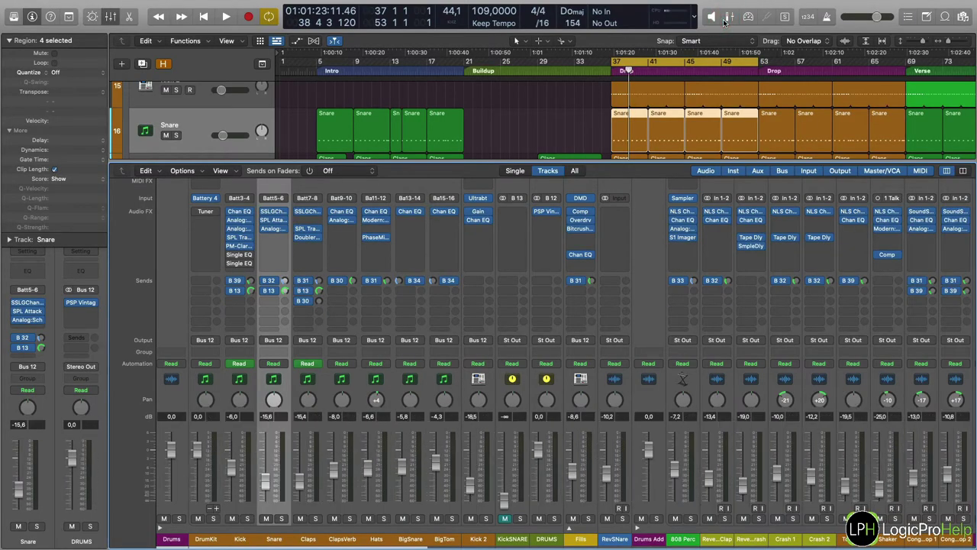
pyautogui.click(726, 19)
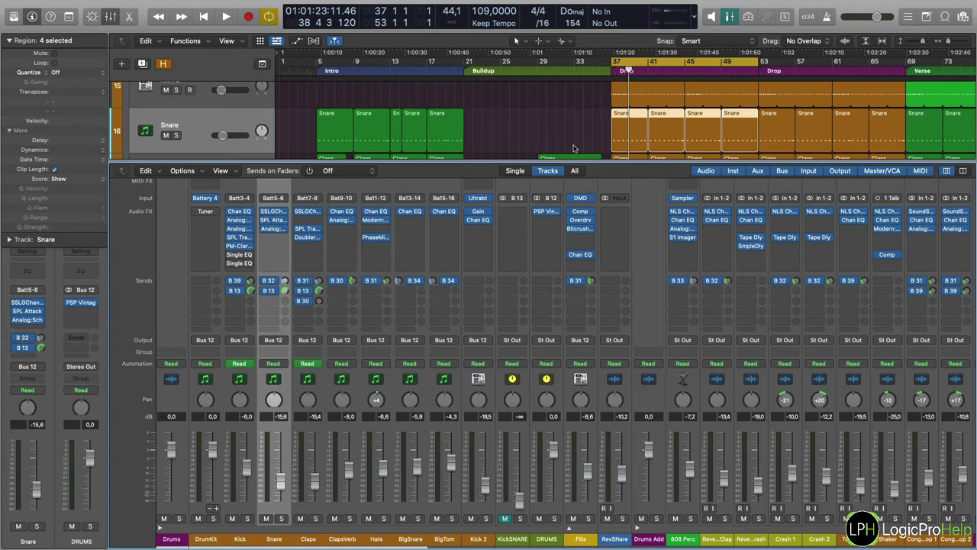
pyautogui.click(718, 19)
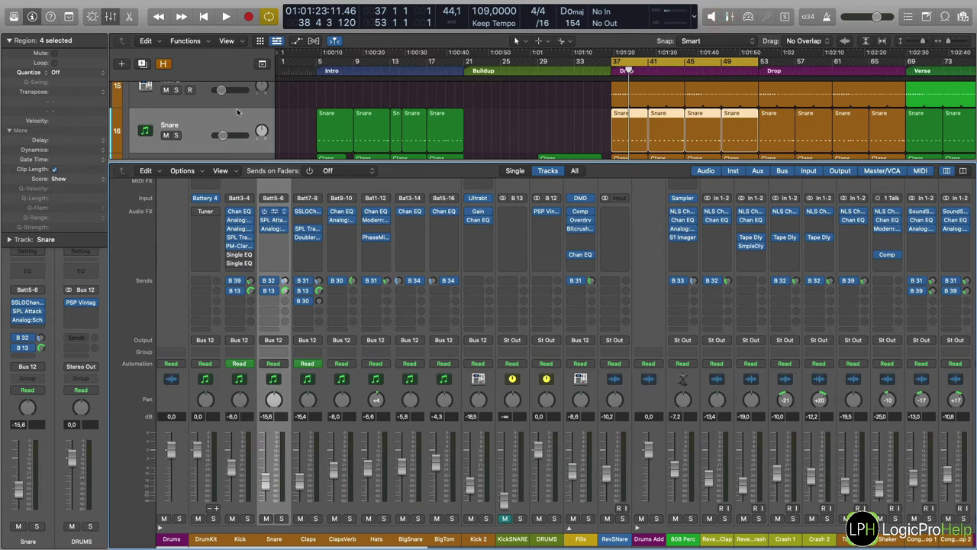
# Hide the mixer, inspect the DrumKit track's Battery 4 instrument and close its window.
pyautogui.click(110, 16)
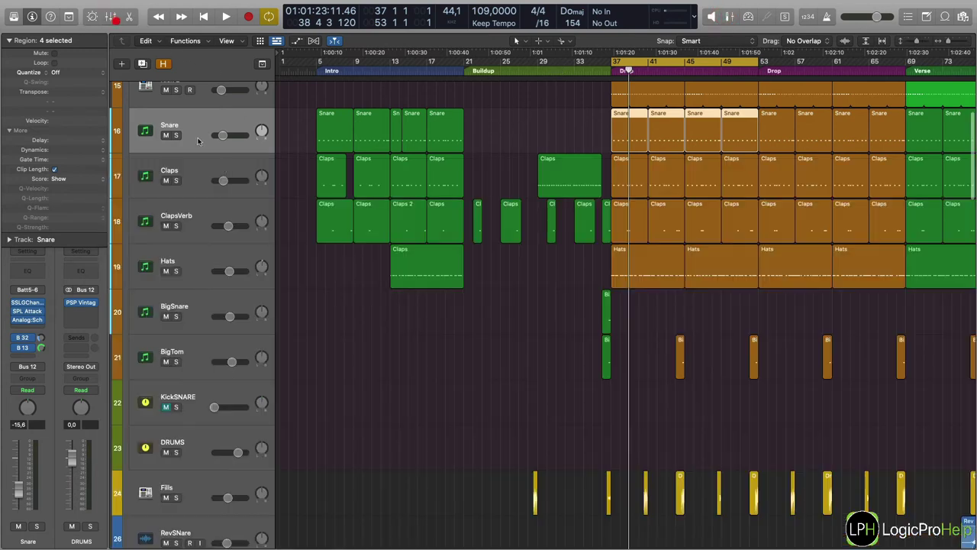
pyautogui.scroll(-1, 199, 118)
pyautogui.click(200, 119)
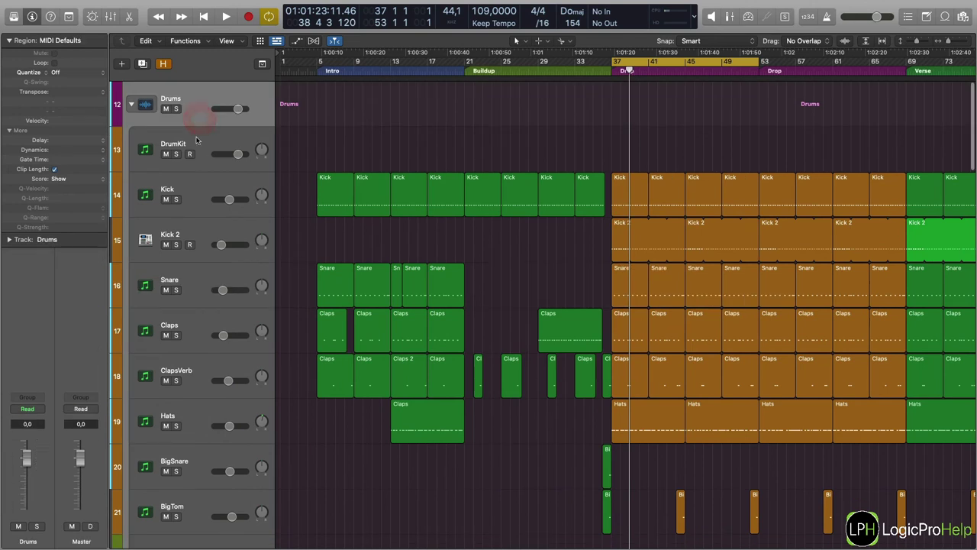
pyautogui.click(196, 146)
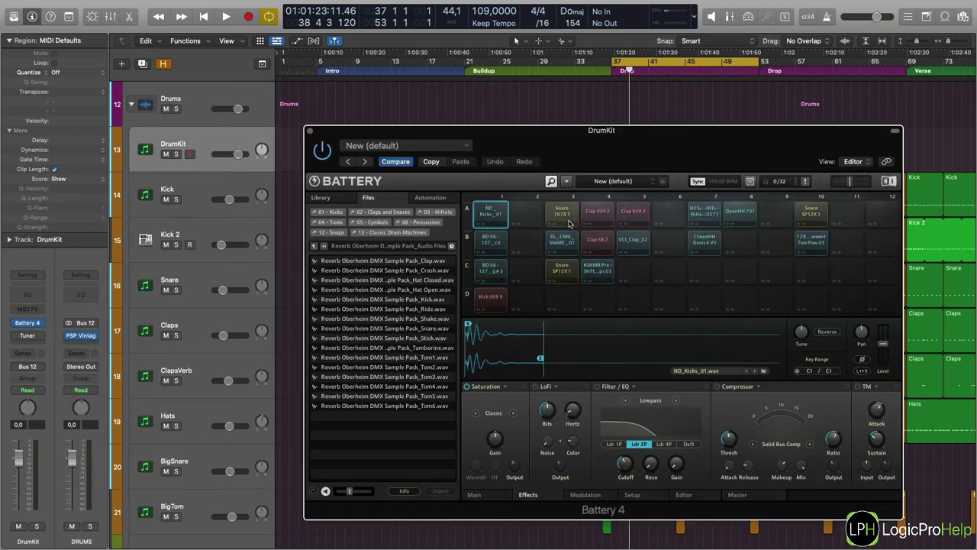
pyautogui.click(310, 133)
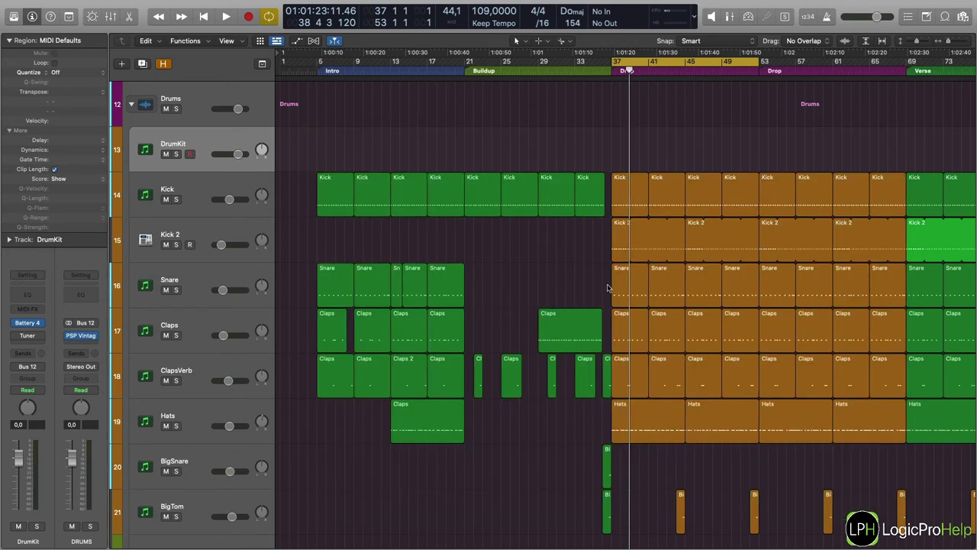
# Select the Snare track's regions within the cycle range, and then the regions on the Conga Loop 2 track in the Buildup.
pyautogui.click(191, 332)
pyautogui.click(196, 286)
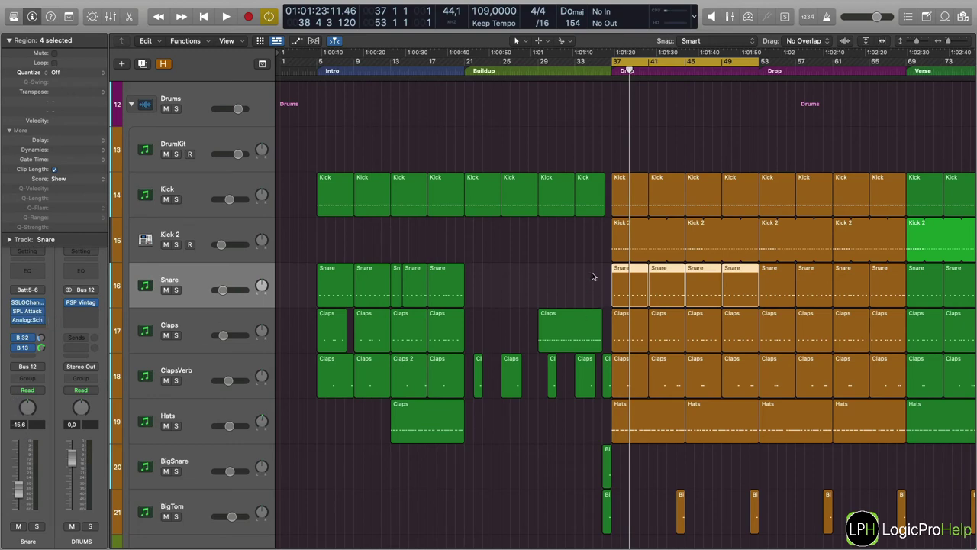
pyautogui.scroll(-15, 589, 281)
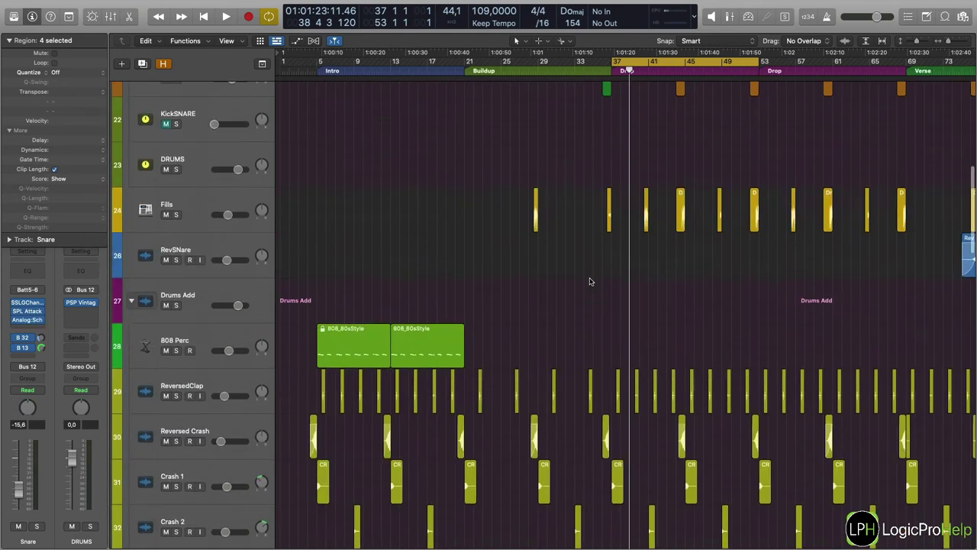
pyautogui.scroll(3, 595, 326)
pyautogui.scroll(6, 592, 327)
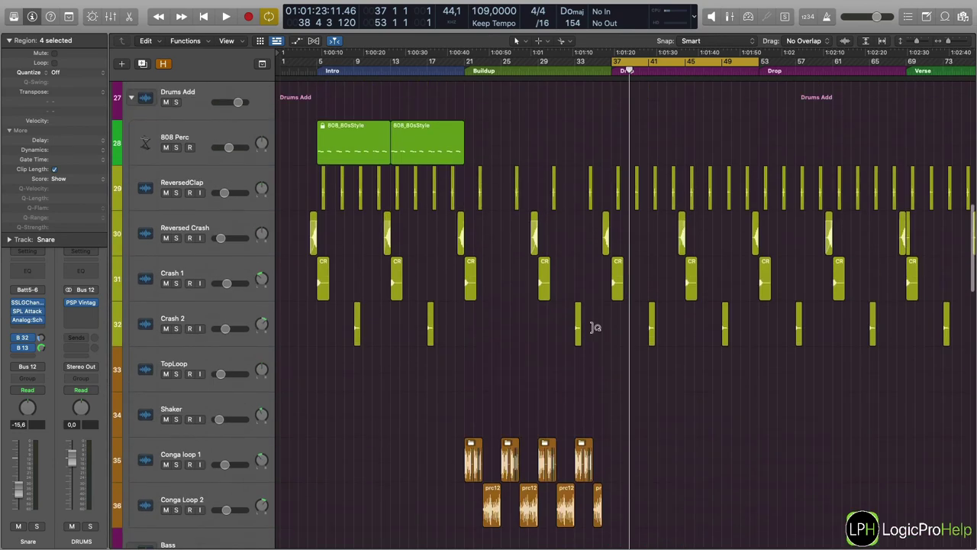
pyautogui.scroll(-4, 589, 327)
pyautogui.moveTo(453, 337); pyautogui.dragTo(683, 336)
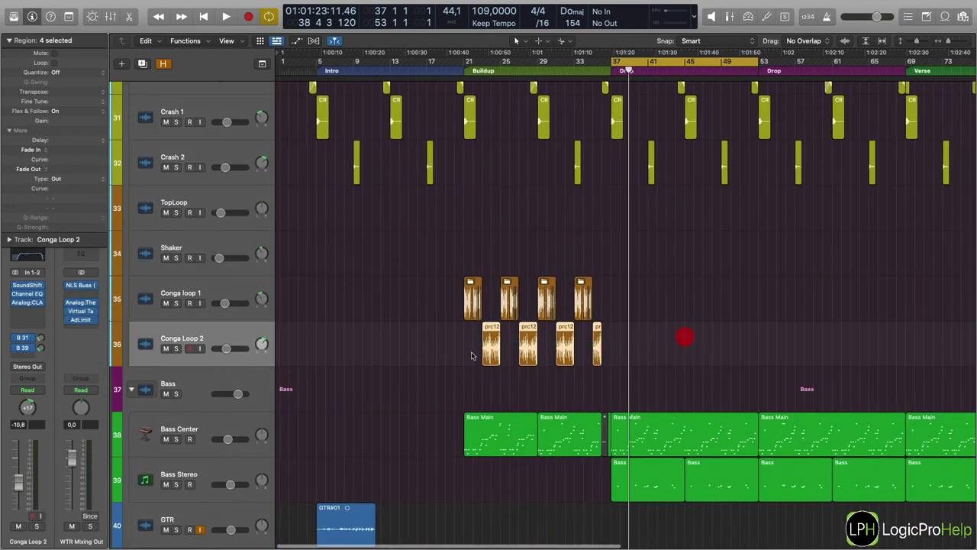
# Examine the waveforms of the Conga Loop 2 regions up close and look over their region parameters.
pyautogui.moveTo(479, 342); pyautogui.dragTo(631, 336)
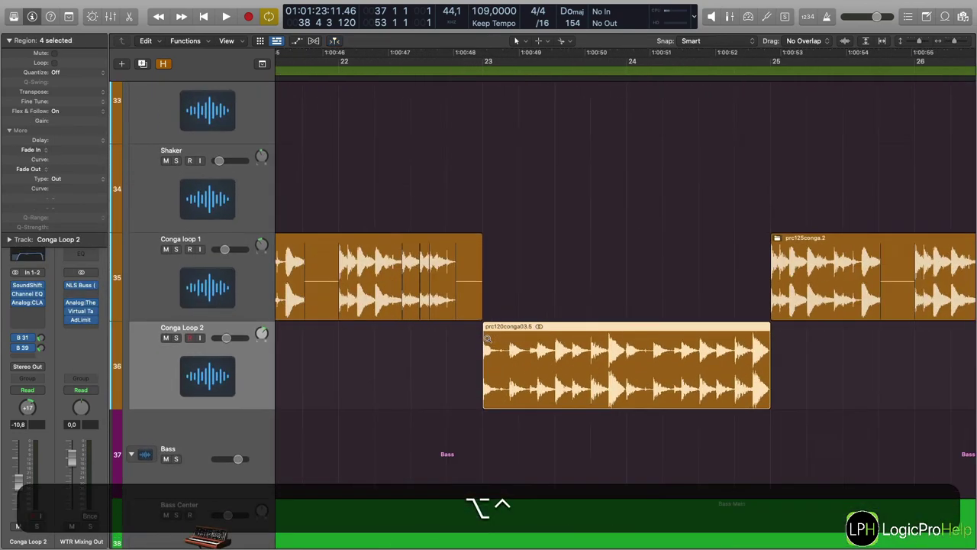
pyautogui.keyDown('ctrl'); pyautogui.keyDown('alt'); pyautogui.click(634, 378); pyautogui.keyUp('alt'); pyautogui.keyUp('ctrl')
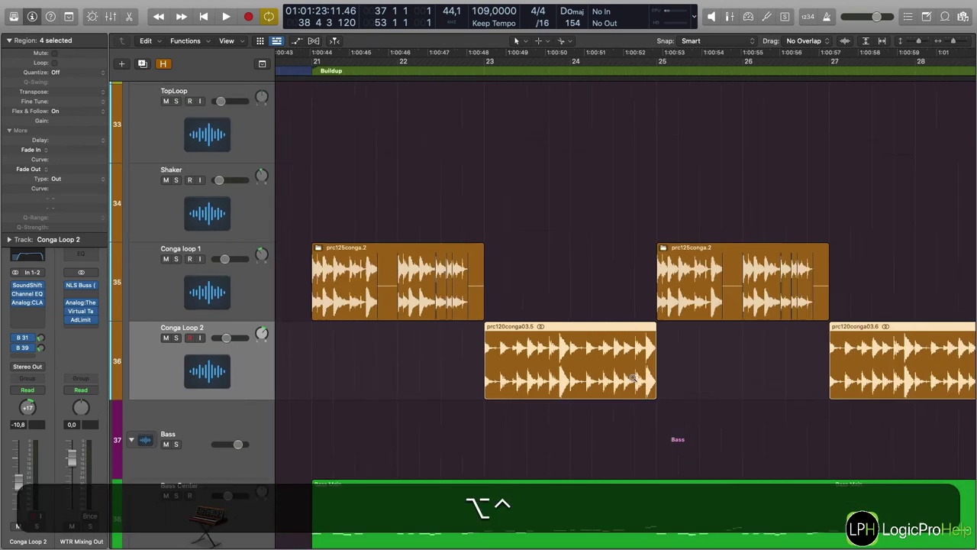
pyautogui.moveTo(472, 359); pyautogui.dragTo(850, 349)
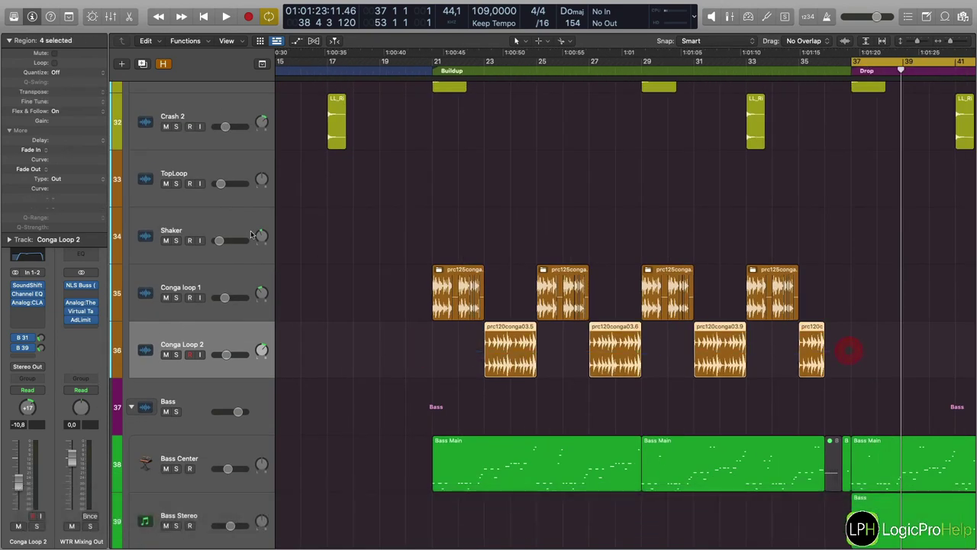
pyautogui.moveTo(60, 122); pyautogui.dragTo(64, 181)
pyautogui.moveTo(68, 234); pyautogui.dragTo(69, 120)
# Reopen the mixer and turn on pre-fader metering.
pyautogui.click(111, 16)
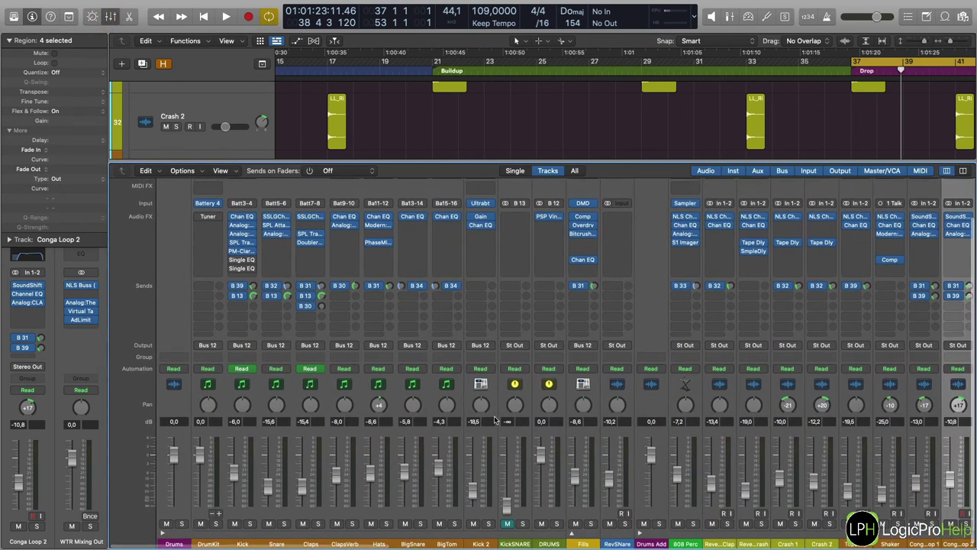
pyautogui.scroll(2, 495, 419)
pyautogui.scroll(-2, 495, 419)
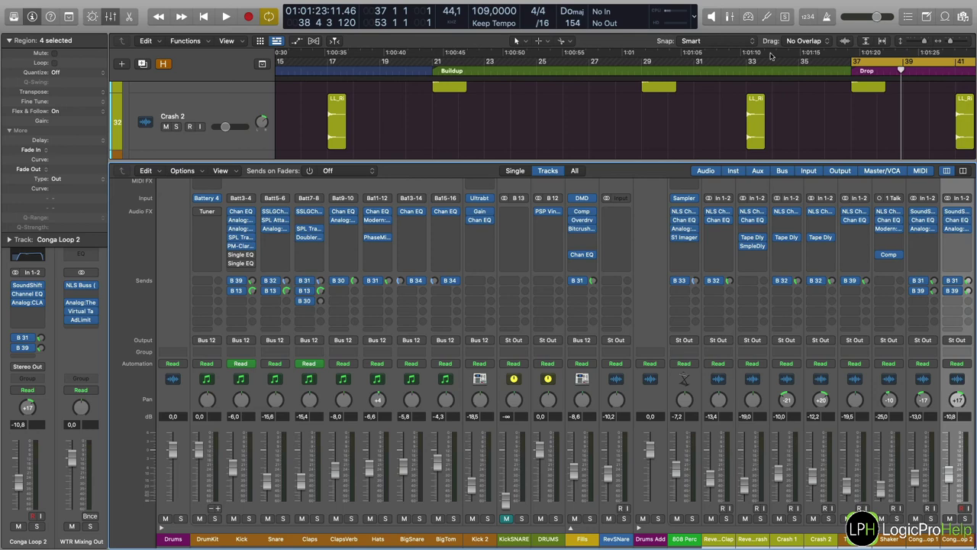
pyautogui.click(727, 17)
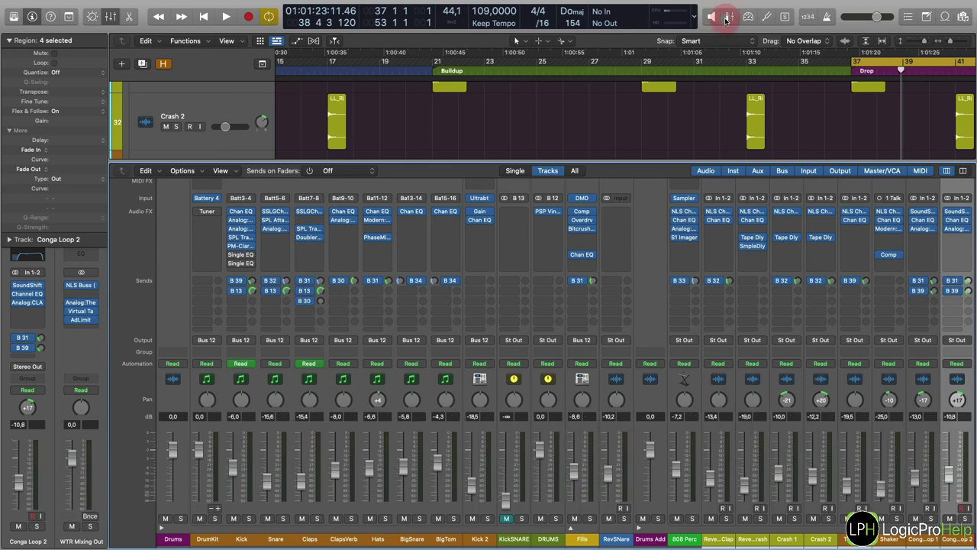